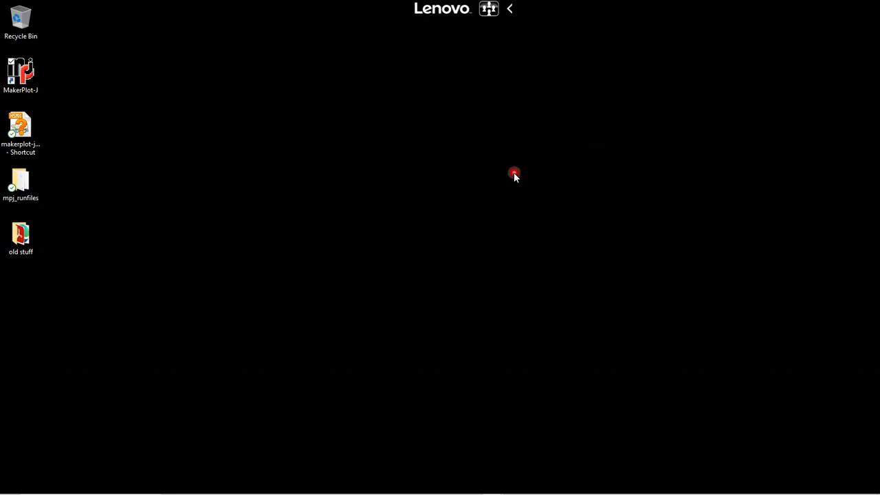
- Launch MakerPlot-J, decline the new version download, and move the Interface Selection window higher on the desktop
click(26, 77)
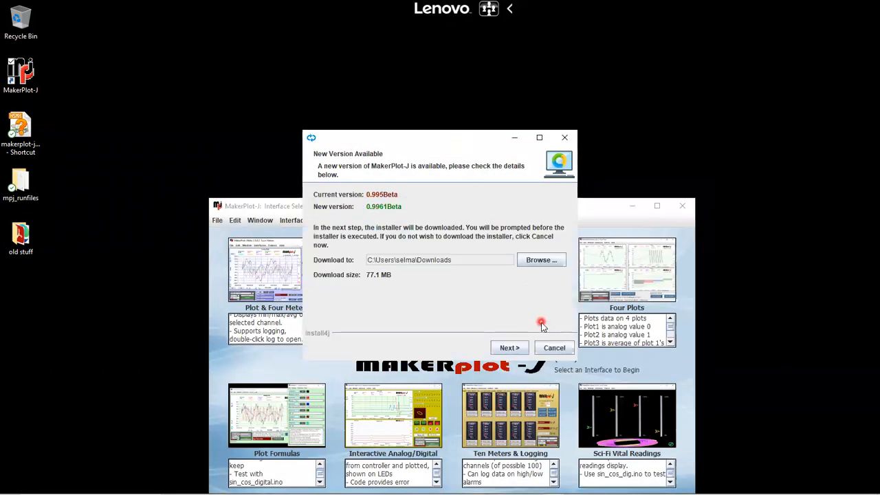
click(546, 348)
click(418, 270)
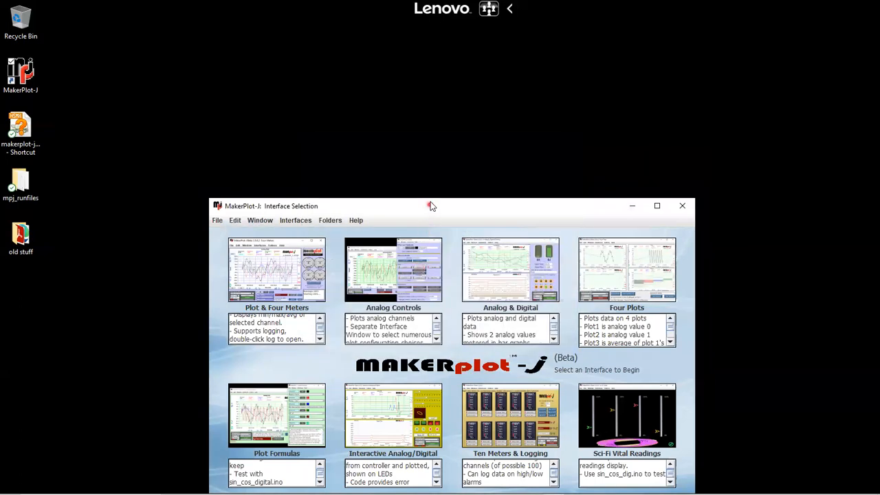
drag(430, 210, 428, 122)
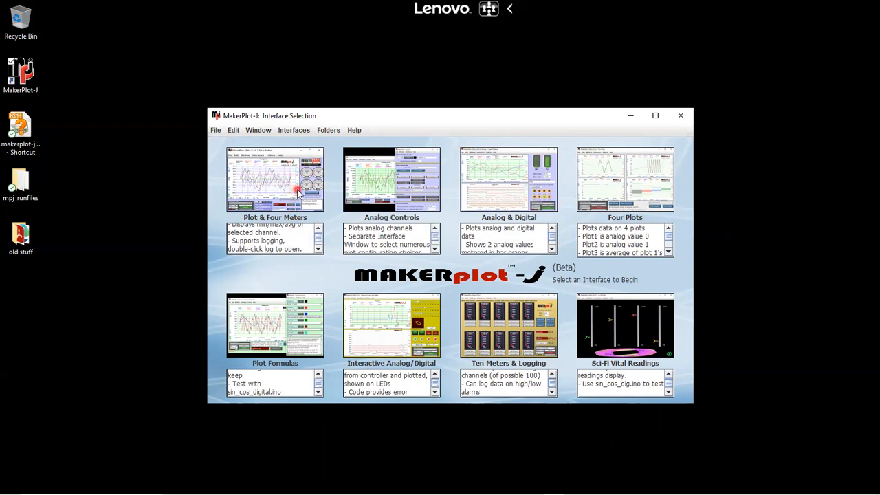
- Read the descriptions of the Plot & Four Meters and Analog & Digital interfaces, including which test sketch each one uses
scroll(300, 245, down, 3)
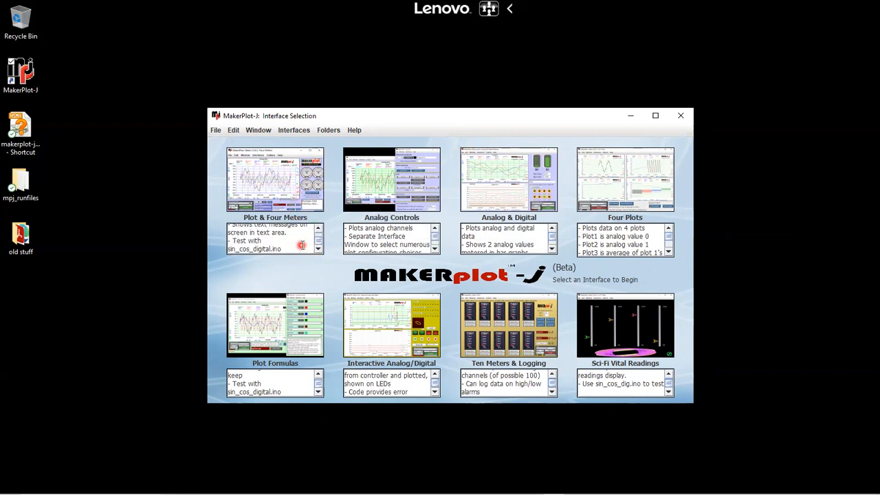
scroll(300, 245, up, 3)
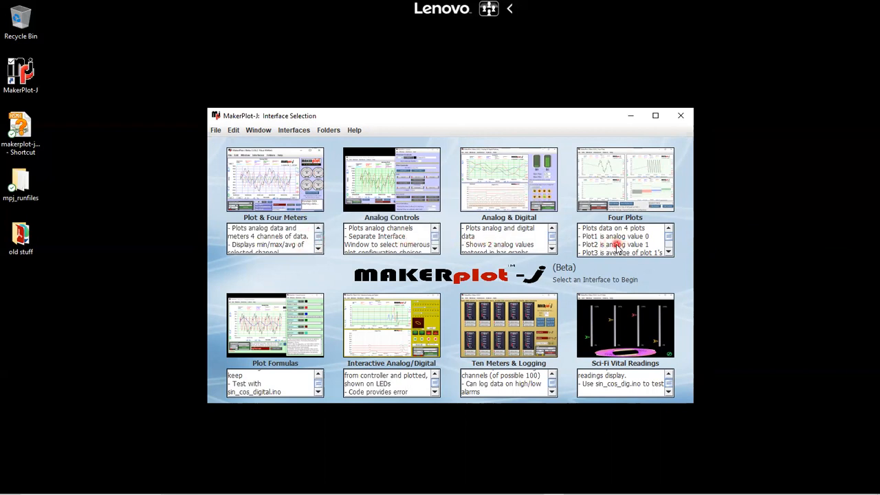
scroll(514, 247, down, 3)
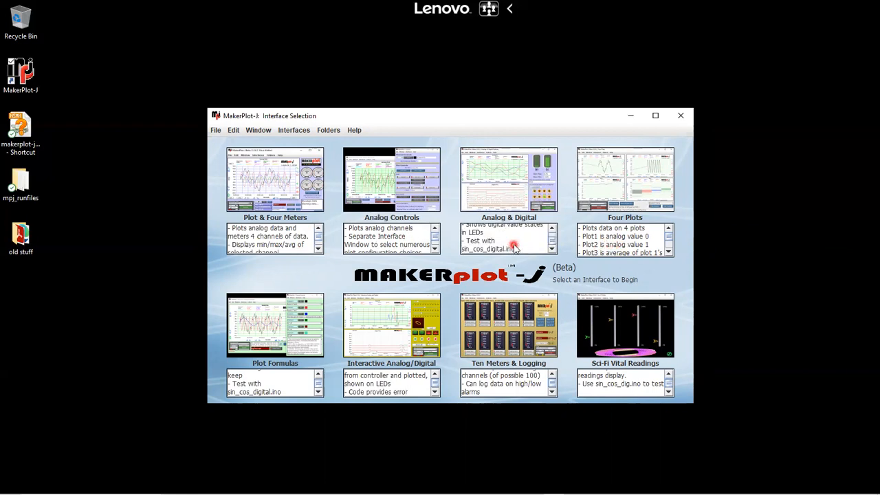
scroll(514, 246, up, 3)
scroll(393, 244, down, 3)
scroll(395, 245, up, 3)
scroll(303, 237, down, 3)
scroll(292, 236, up, 3)
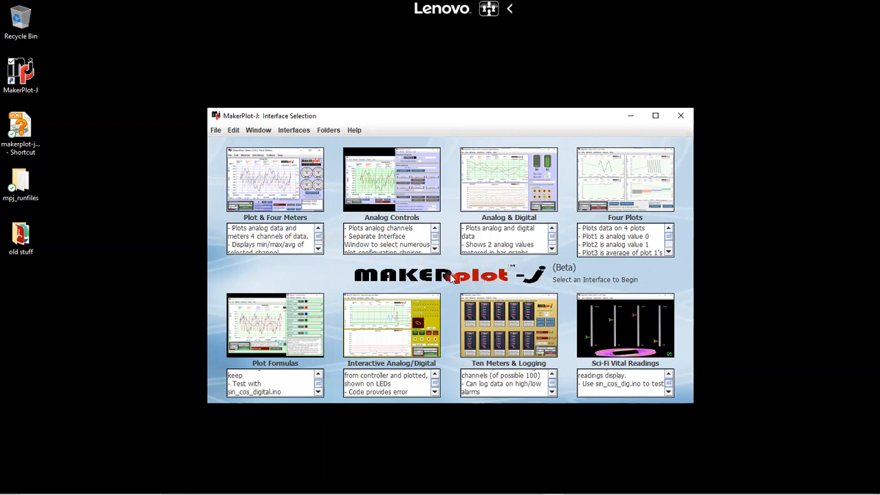
- Open the Plot & Four Meters interface
click(294, 194)
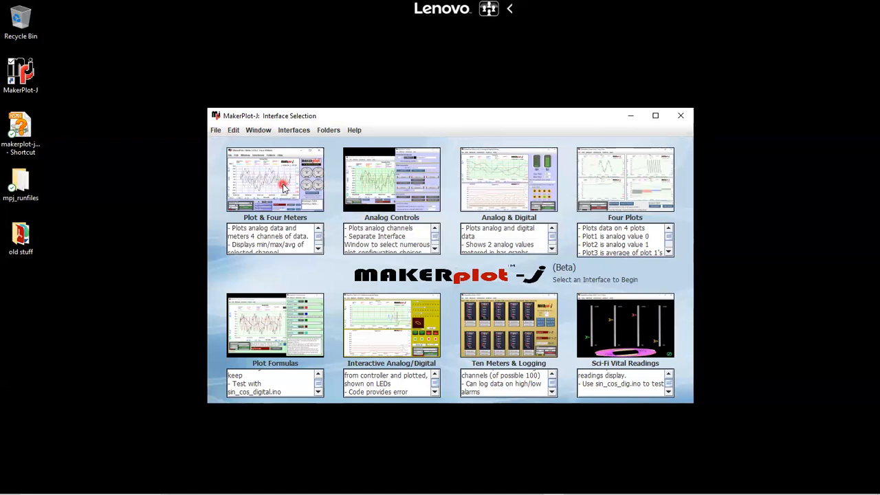
click(283, 188)
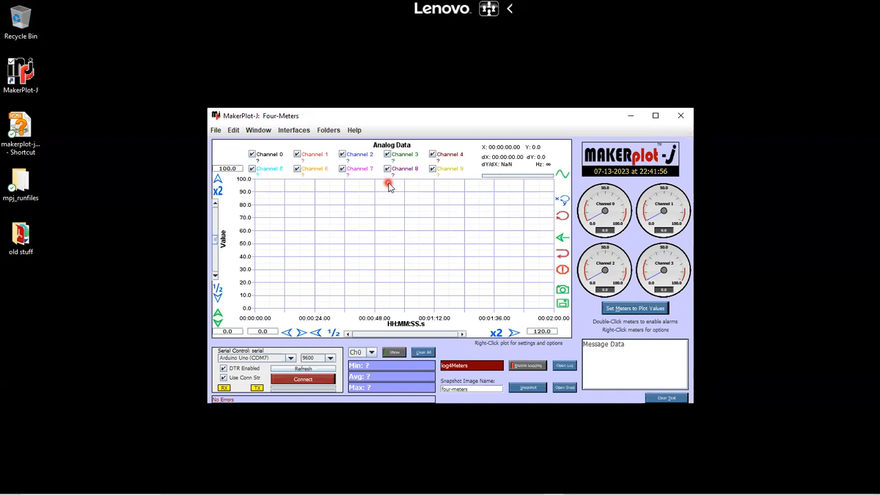
click(383, 203)
- Open sin_cos_digital.ino in the Arduino IDE from the sin_cos_digital folder inside MakerPlot-J's micro code folder
click(329, 132)
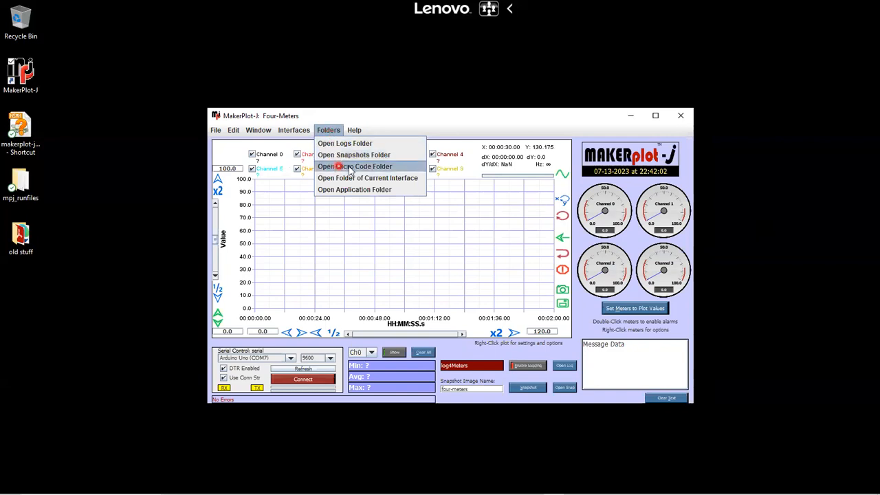
click(387, 170)
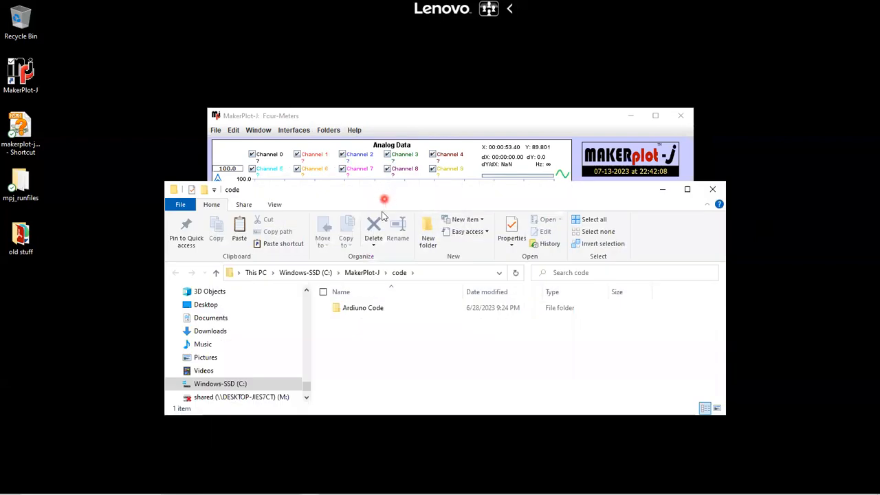
double_click(371, 311)
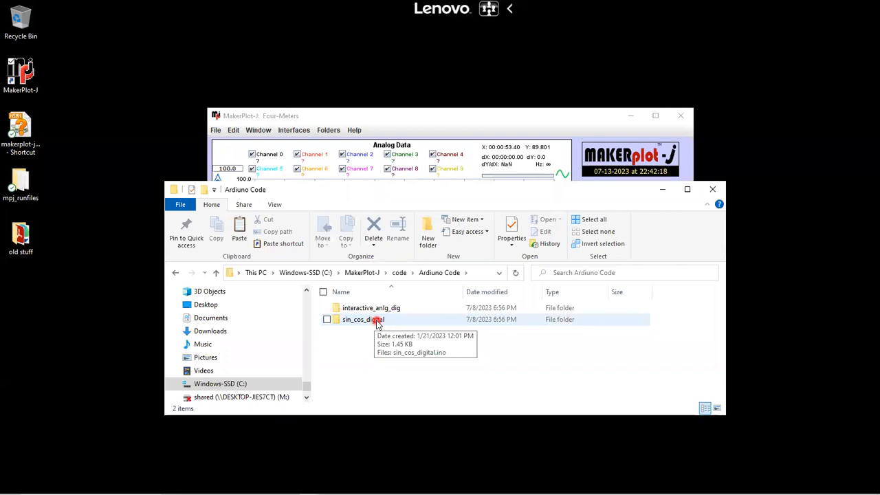
double_click(376, 322)
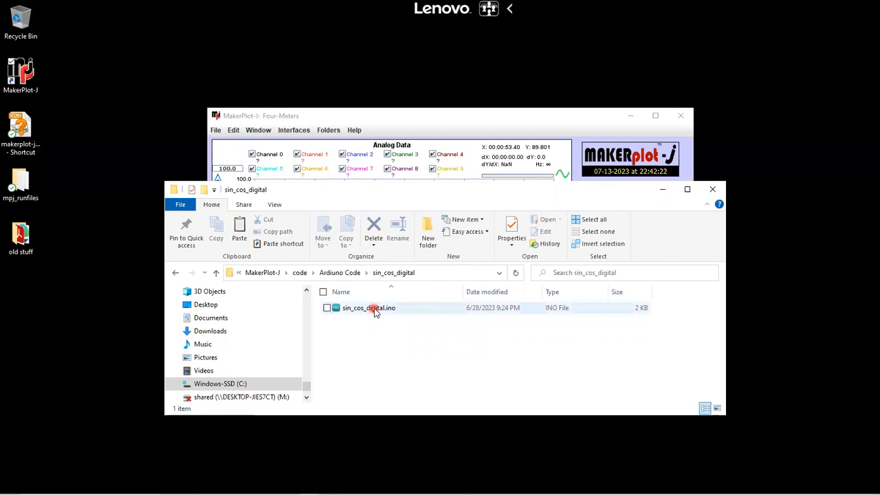
click(375, 310)
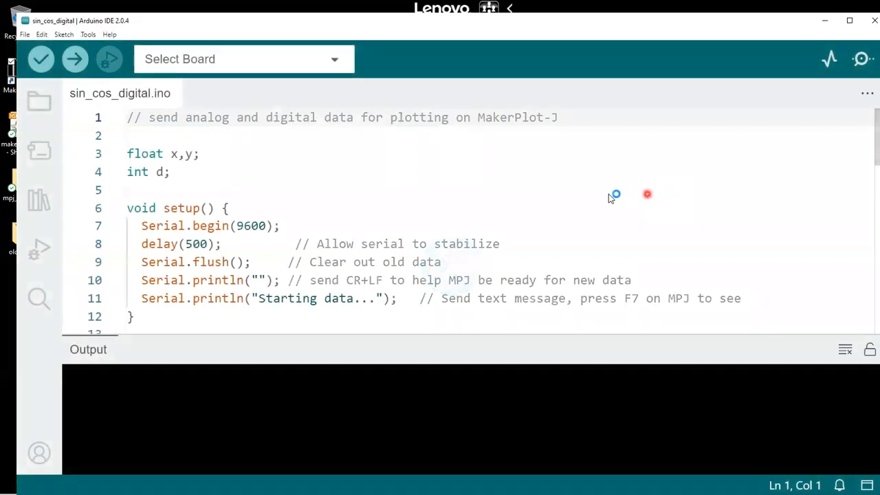
- Examine the sketch's setup function and the loop lines that send comma-separated analog values and increase x and y
scroll(547, 198, down, 4)
scroll(546, 197, up, 4)
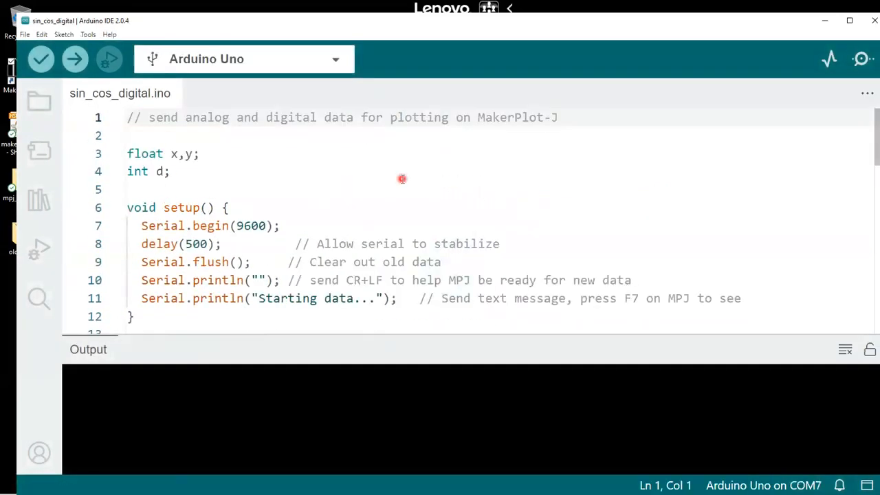
scroll(402, 179, down, 4)
scroll(402, 179, up, 4)
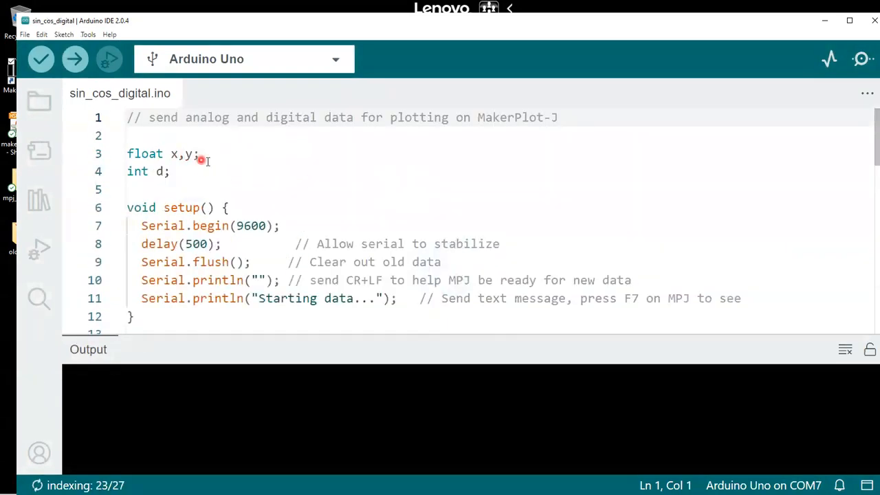
scroll(395, 173, down, 4)
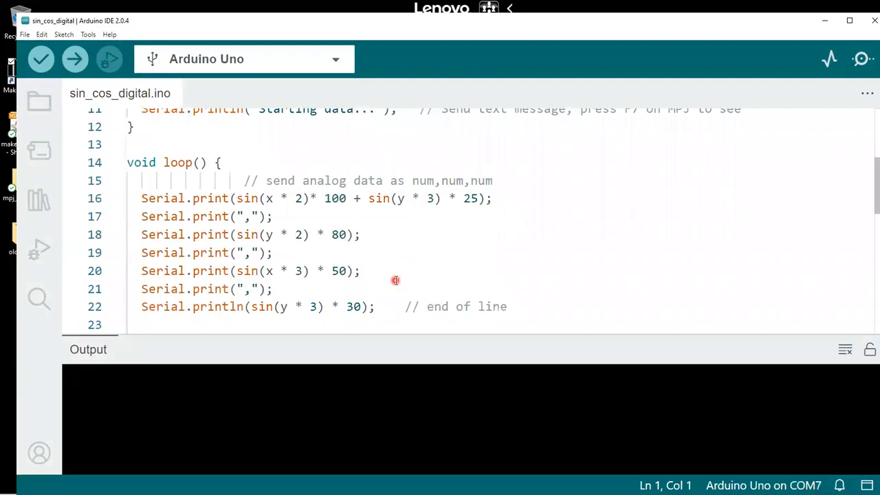
scroll(408, 266, down, 4)
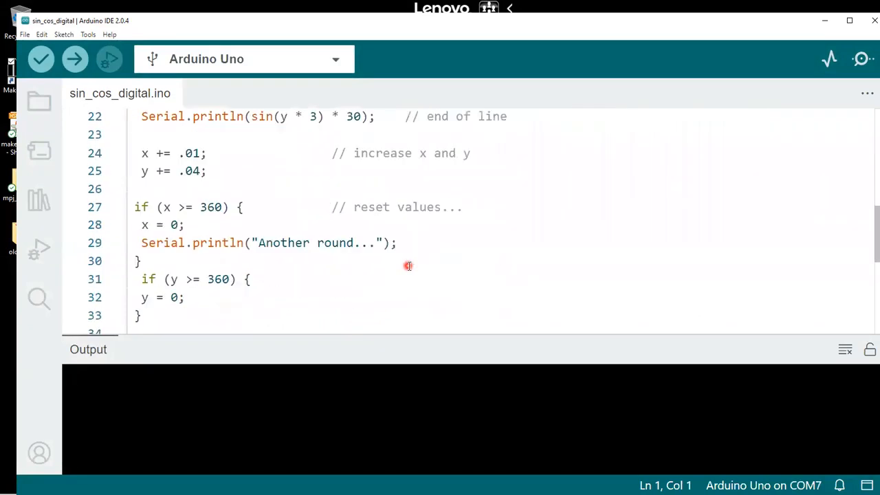
scroll(408, 266, up, 4)
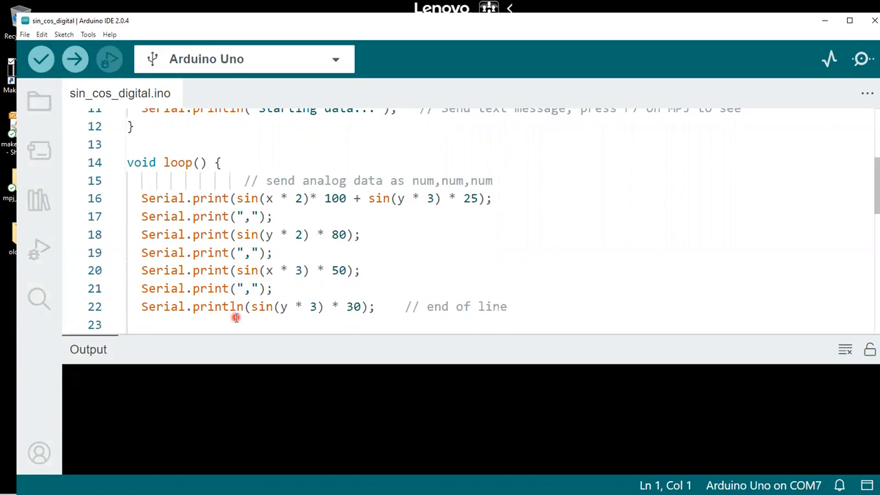
- Select the Arduino Uno on COM7 as the board and upload the sketch to it
click(337, 60)
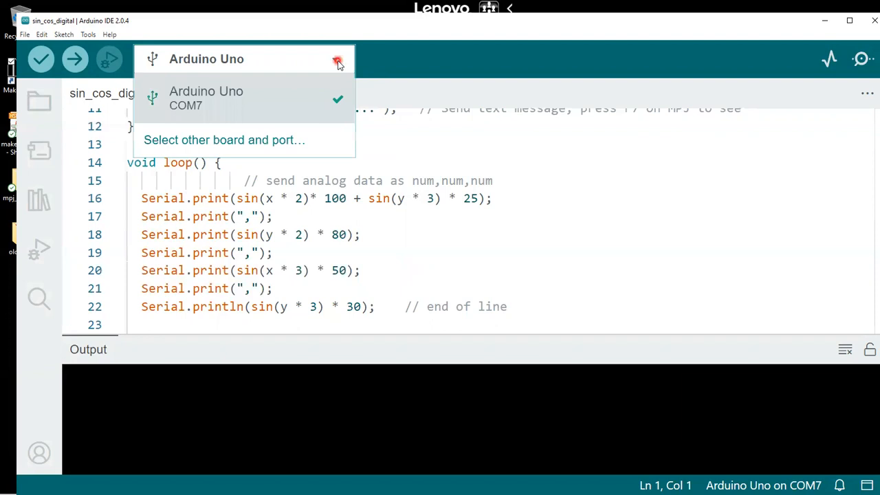
click(306, 108)
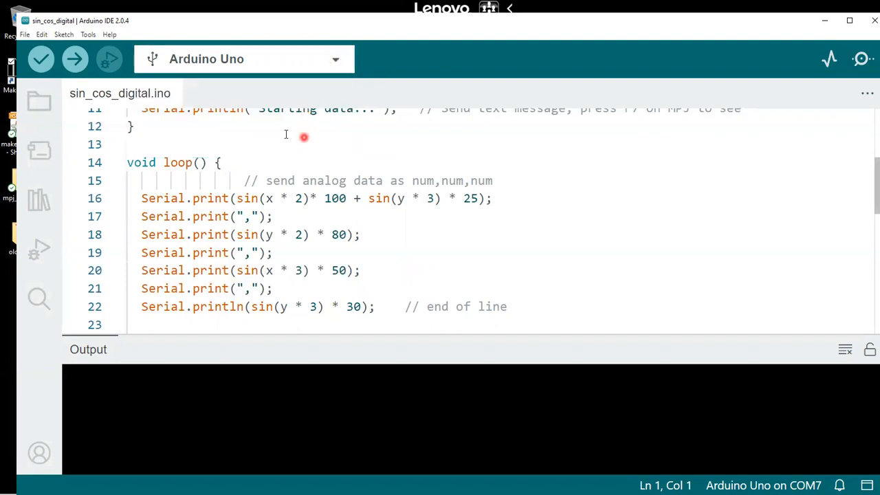
click(74, 60)
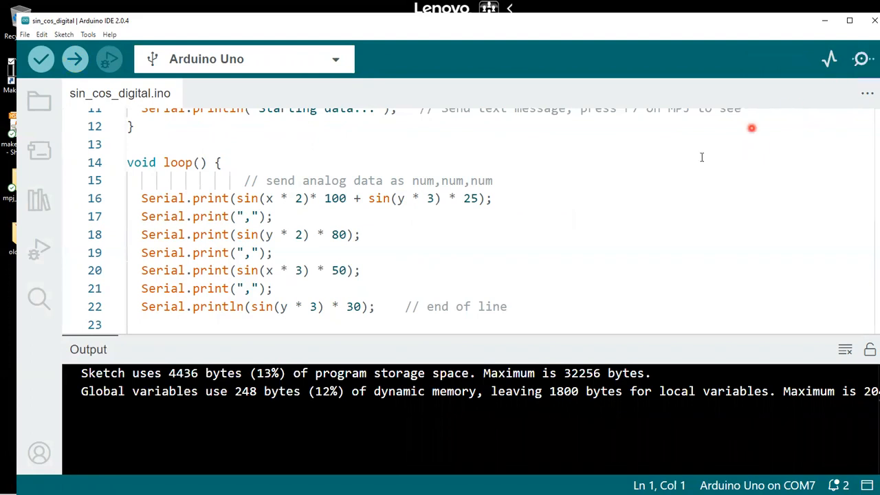
- Review the whole sketch from its serial setup to the binary digital output and the loop delay
scroll(646, 187, up, 3)
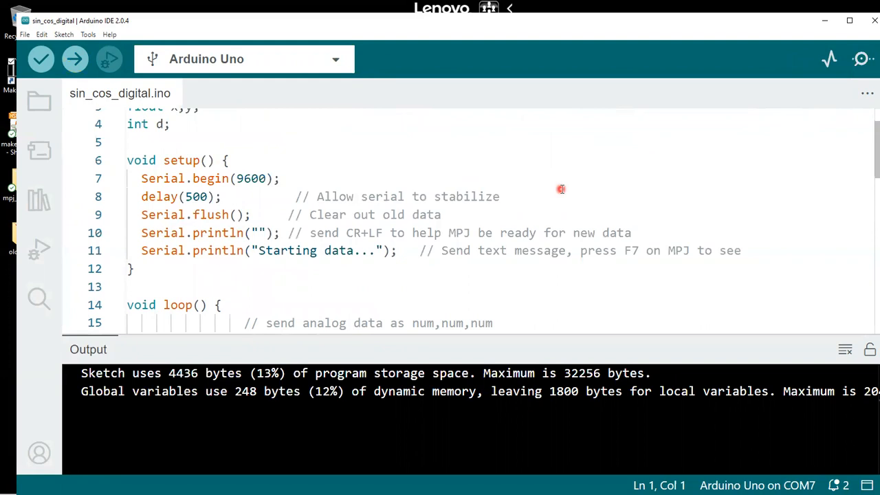
scroll(561, 189, up, 1)
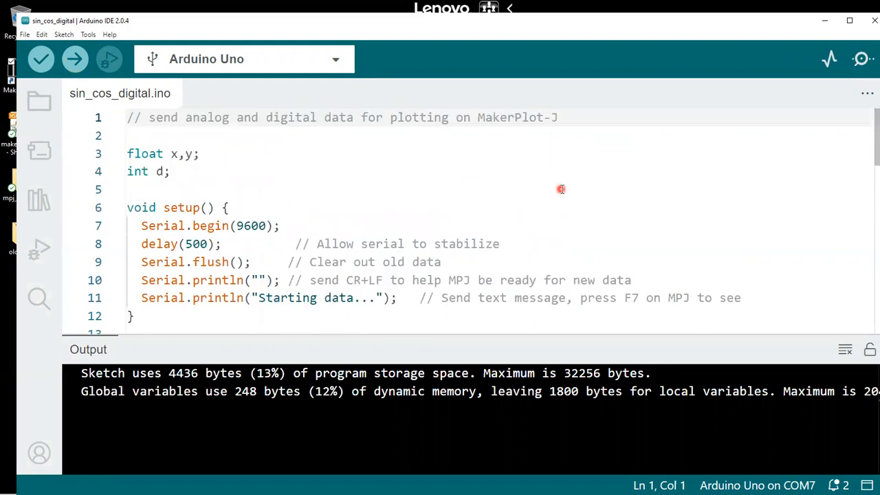
scroll(561, 189, down, 8)
scroll(560, 189, down, 2)
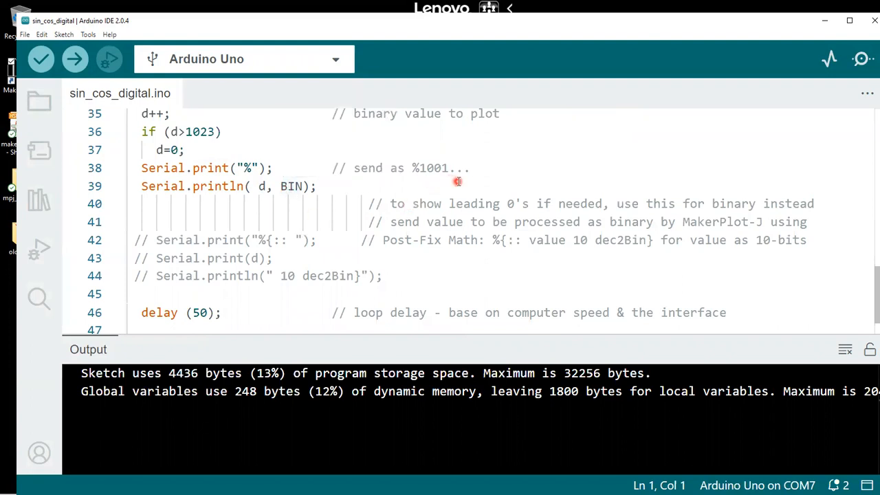
scroll(457, 180, down, 1)
scroll(457, 181, up, 5)
scroll(457, 181, up, 7)
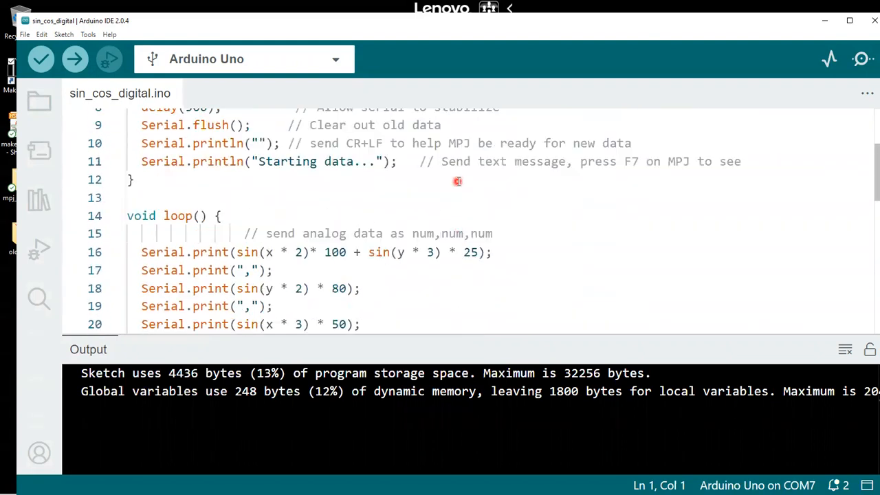
- Open the Serial Monitor, enlarge its pane, and set the baud rate to 9600
click(861, 60)
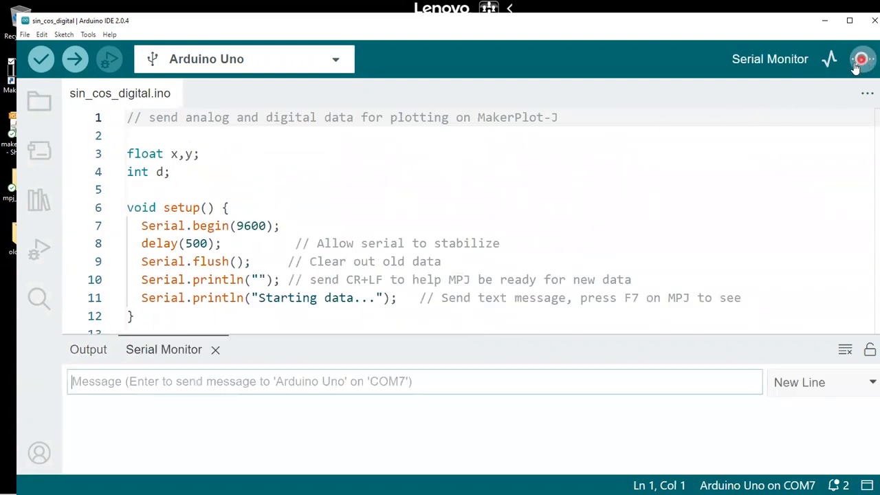
click(261, 353)
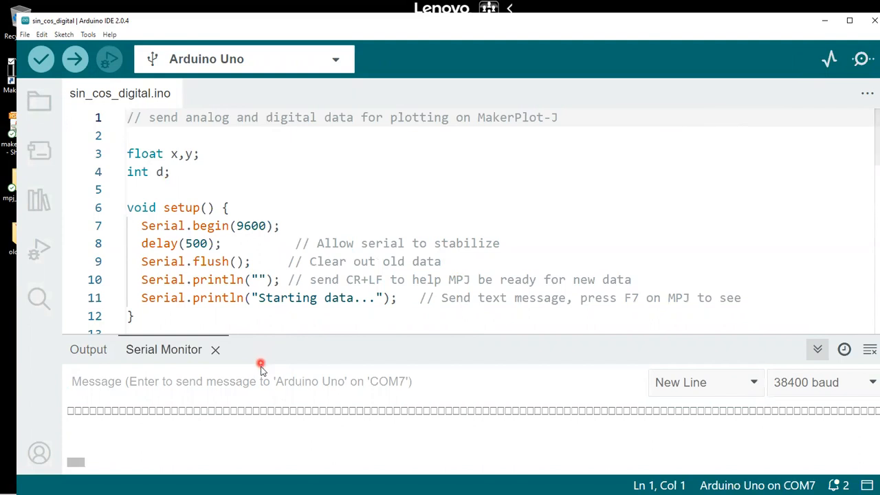
drag(270, 333, 273, 208)
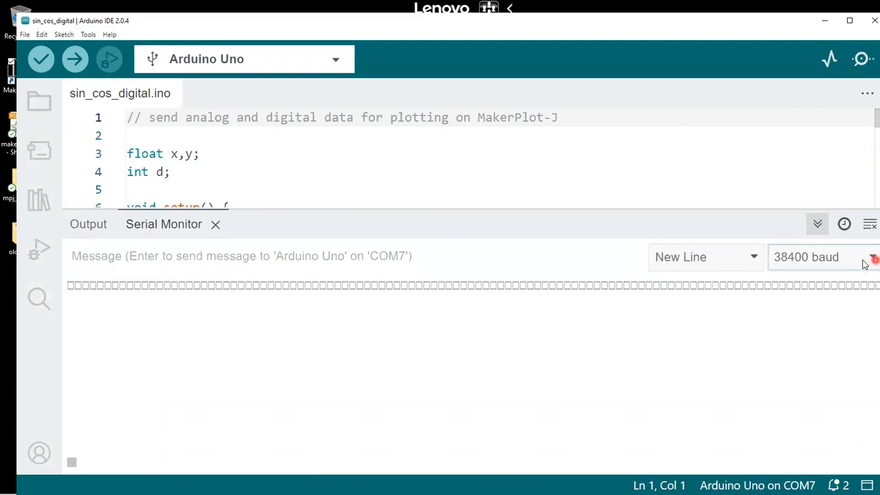
click(870, 256)
scroll(867, 306, up, 2)
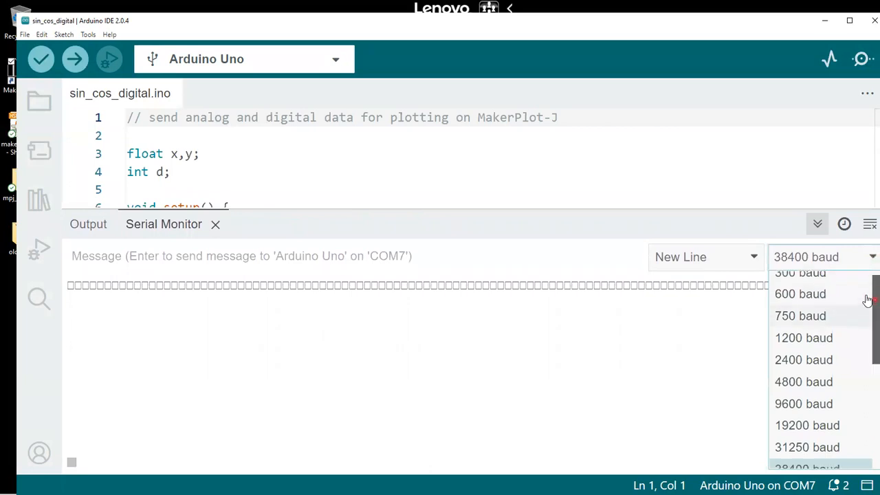
click(801, 413)
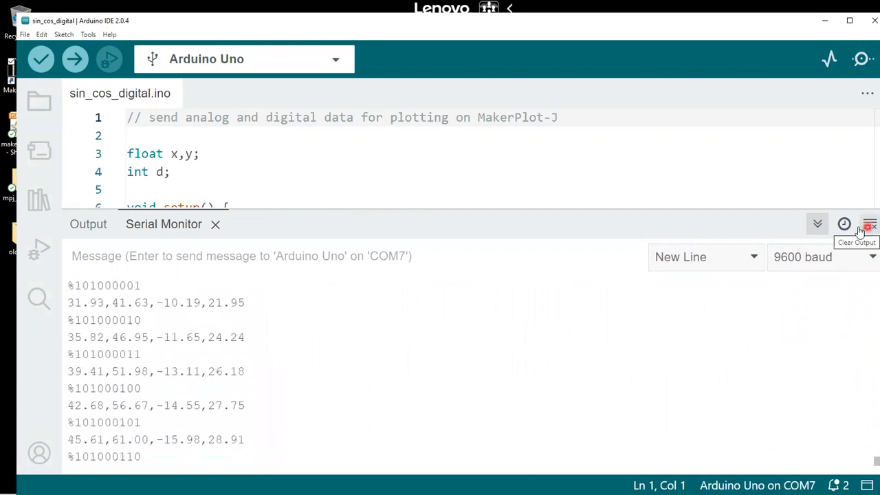
- Pause autoscroll to inspect earlier serial readings, show their timestamps, and restore autoscroll with timestamps hidden
click(817, 225)
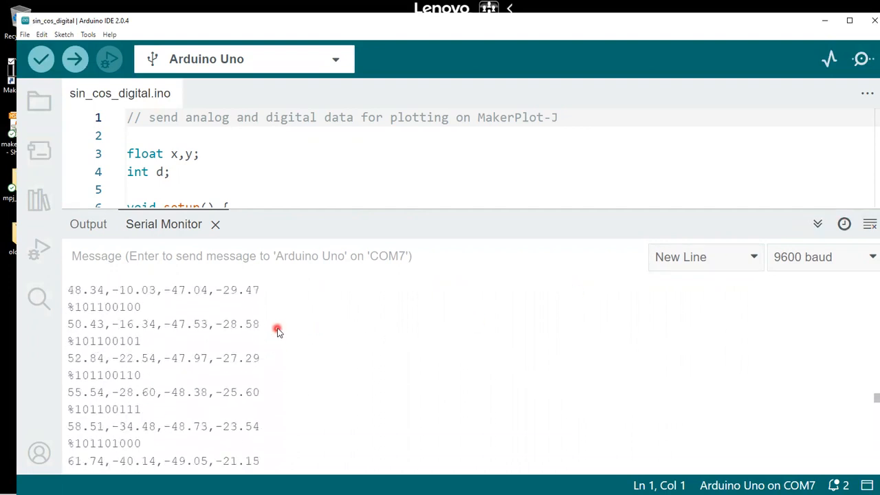
scroll(277, 331, up, 5)
drag(865, 385, 866, 323)
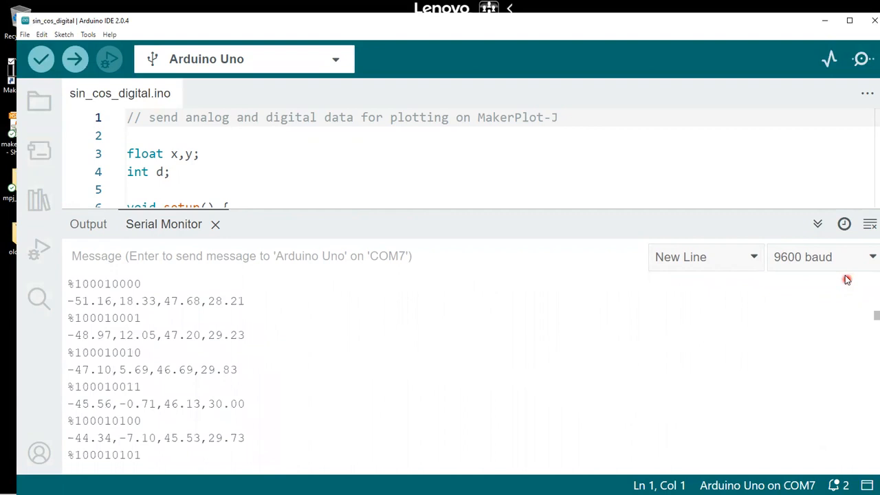
click(844, 224)
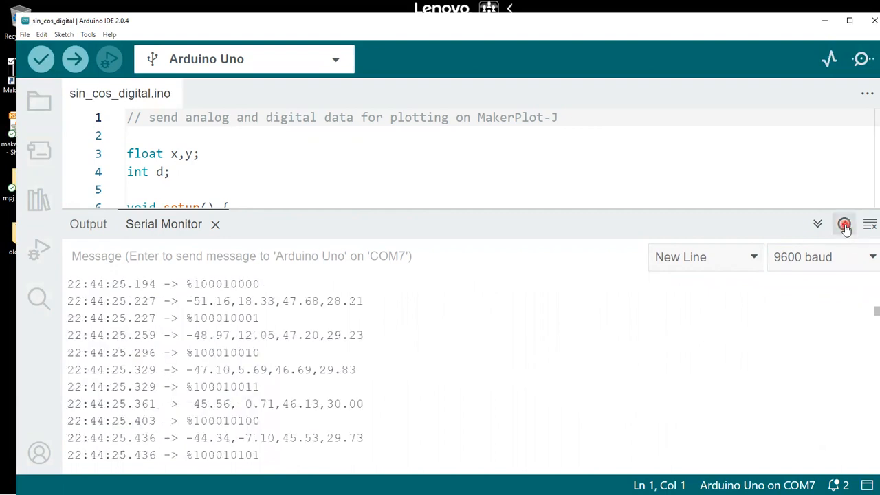
click(817, 224)
click(844, 225)
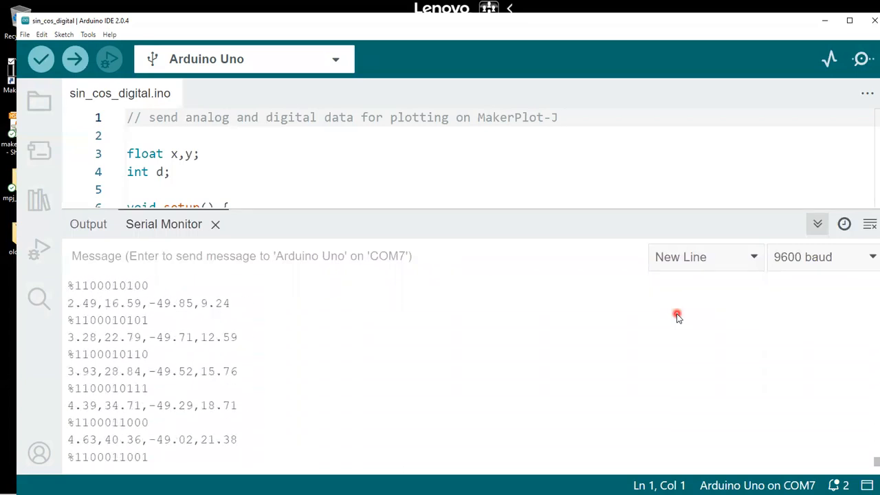
- Pause autoscroll, look back at the "Starting data..." line in the serial readings, and close the Serial Monitor
click(817, 224)
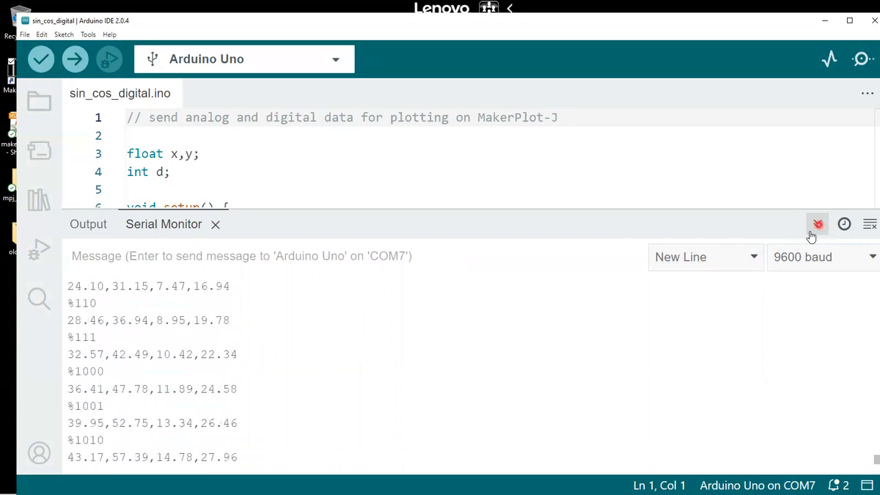
scroll(520, 391, up, 5)
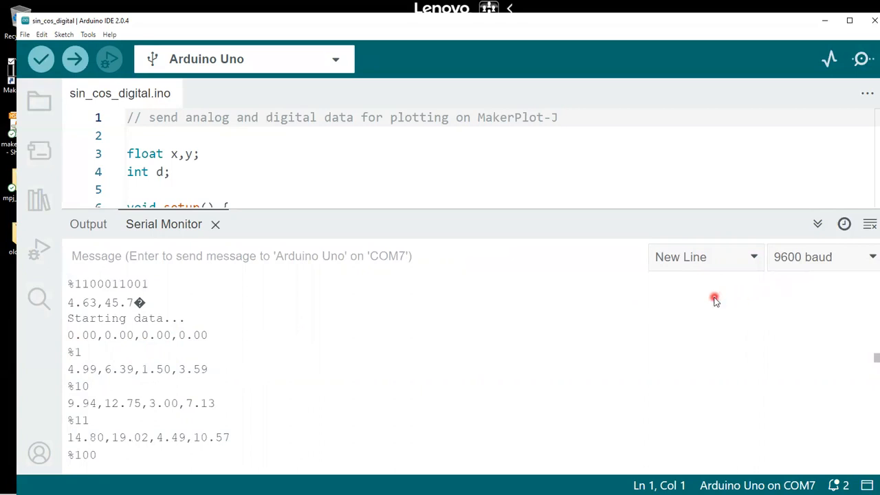
click(216, 224)
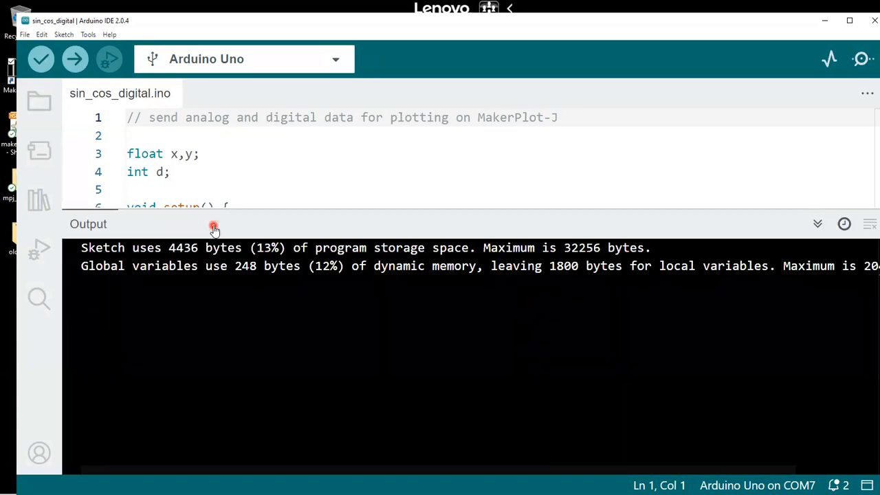
- Minimize the Arduino IDE, close the sin_cos_digital folder window, and maximize the MakerPlot-J Four-Meters interface
click(825, 24)
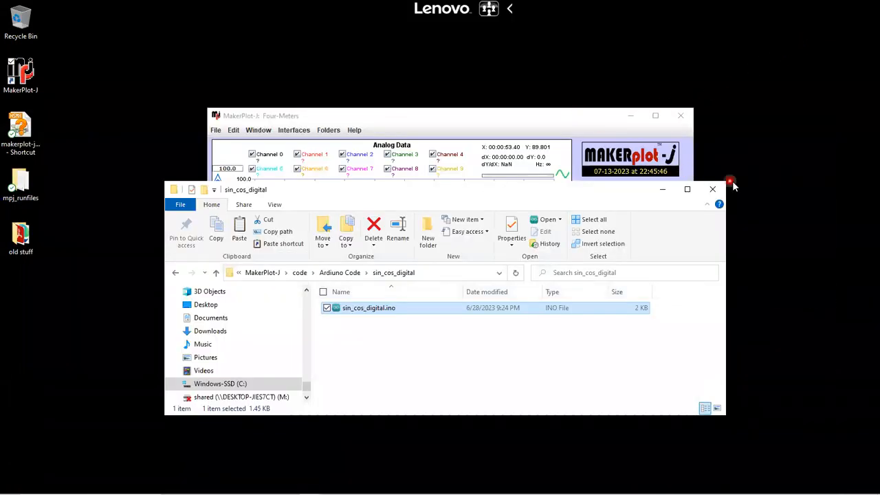
click(712, 189)
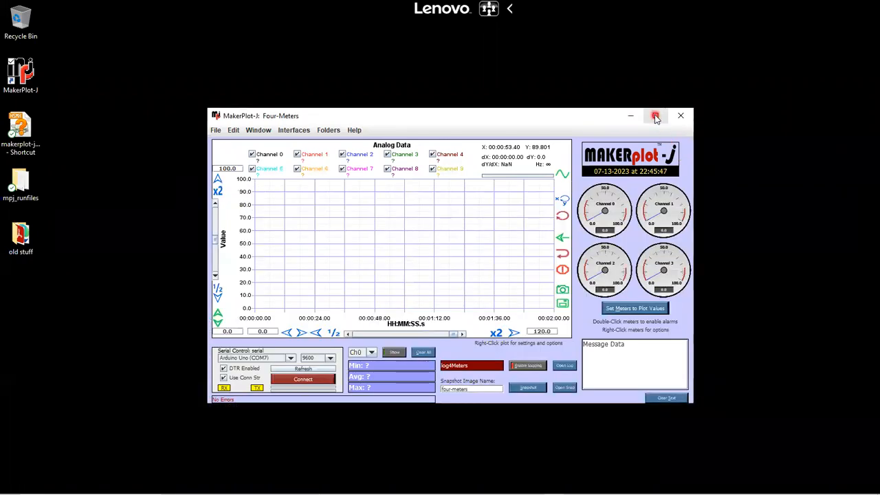
click(656, 117)
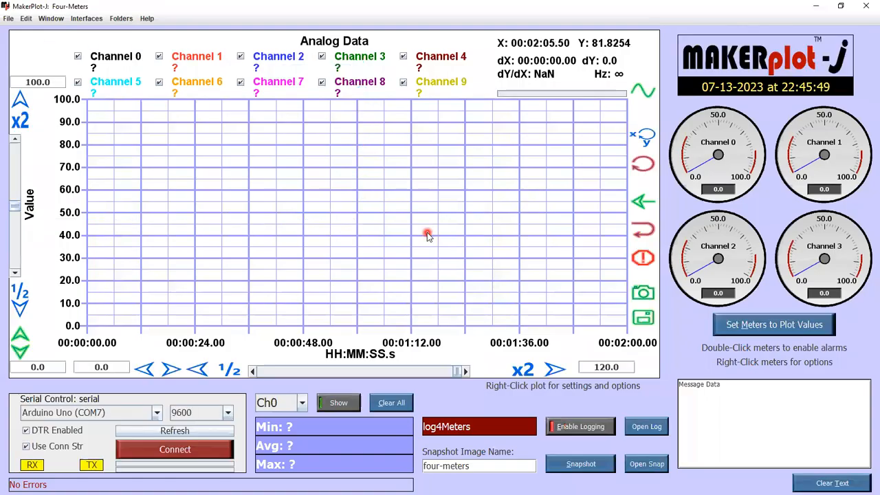
click(426, 235)
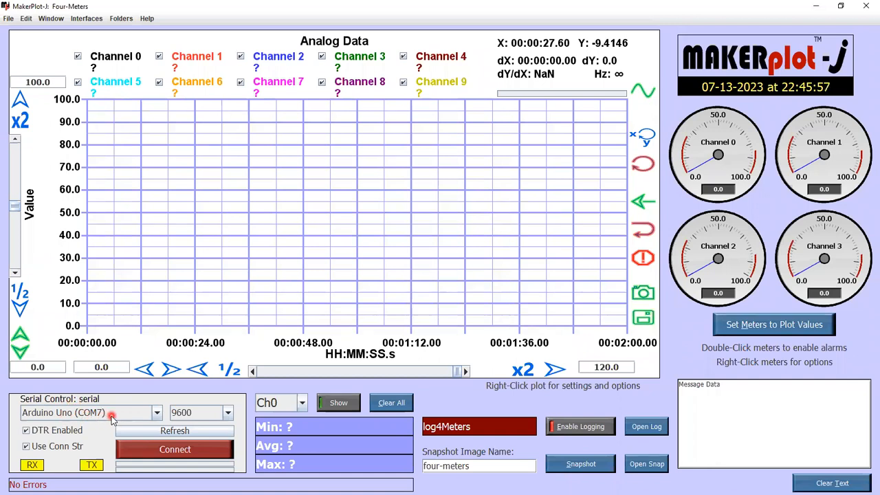
- Refresh the serial ports, connect to the Arduino Uno (COM7) at 9600 baud, and dismiss the messages window
click(156, 415)
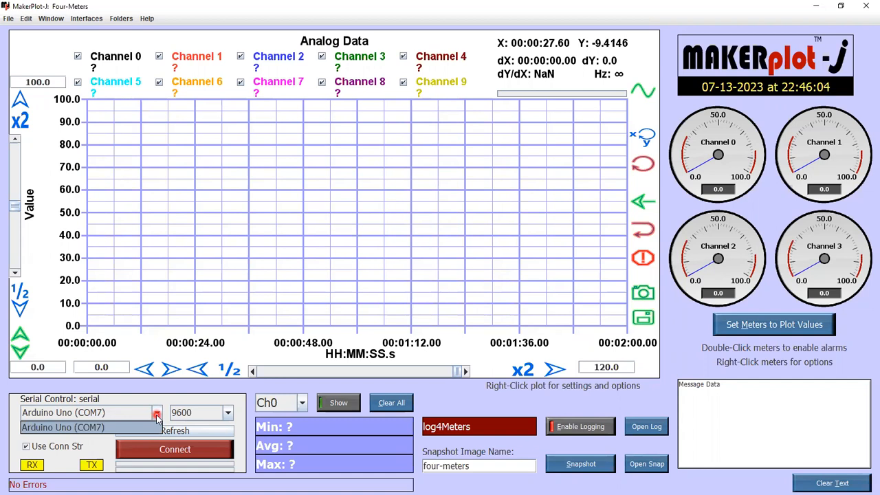
click(156, 415)
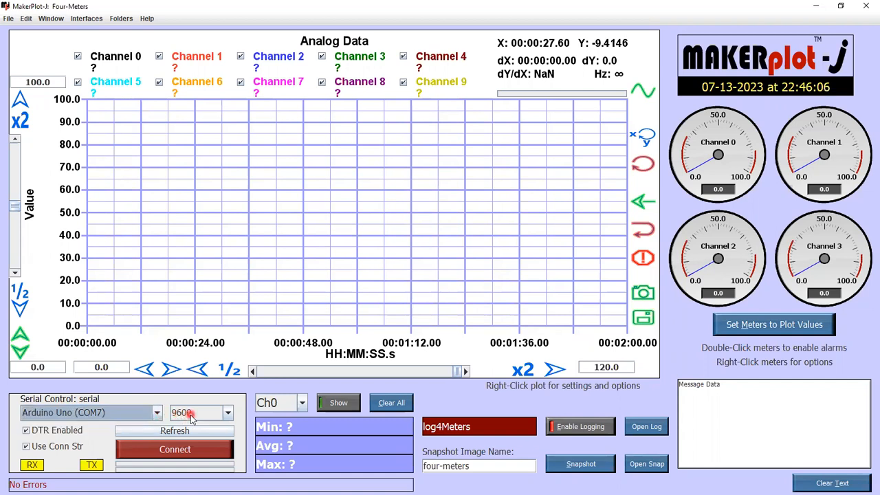
click(181, 426)
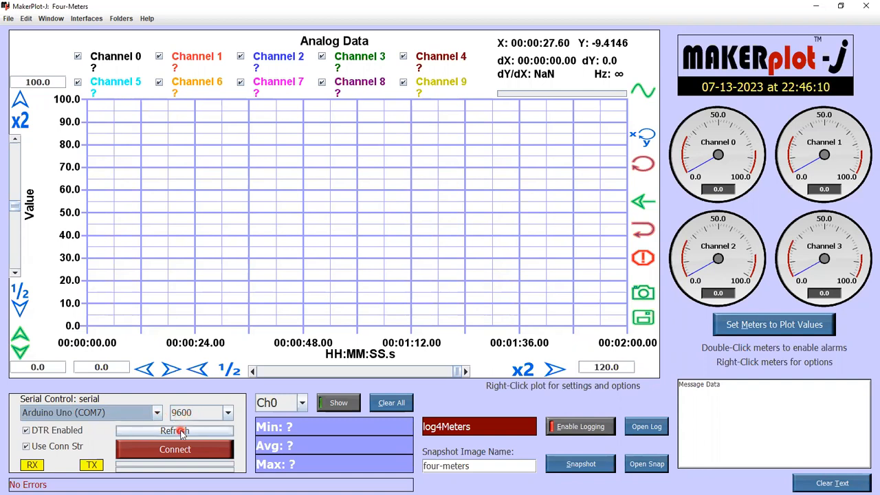
click(154, 413)
click(158, 428)
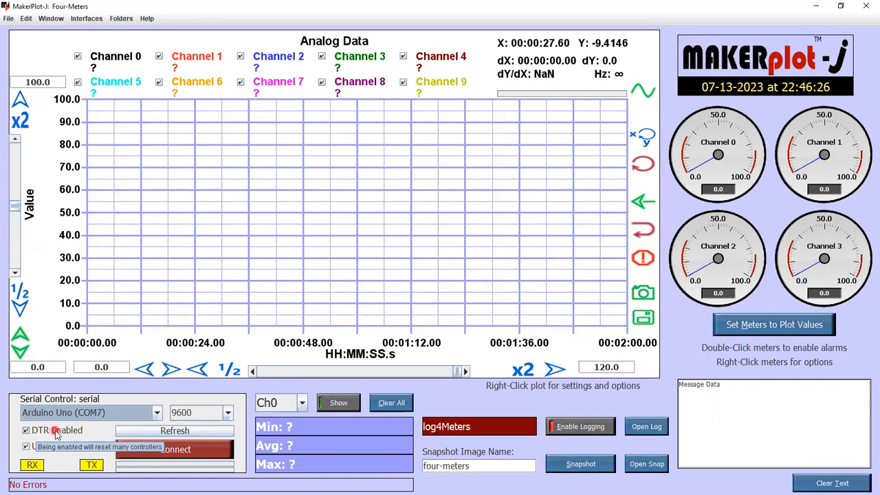
click(176, 450)
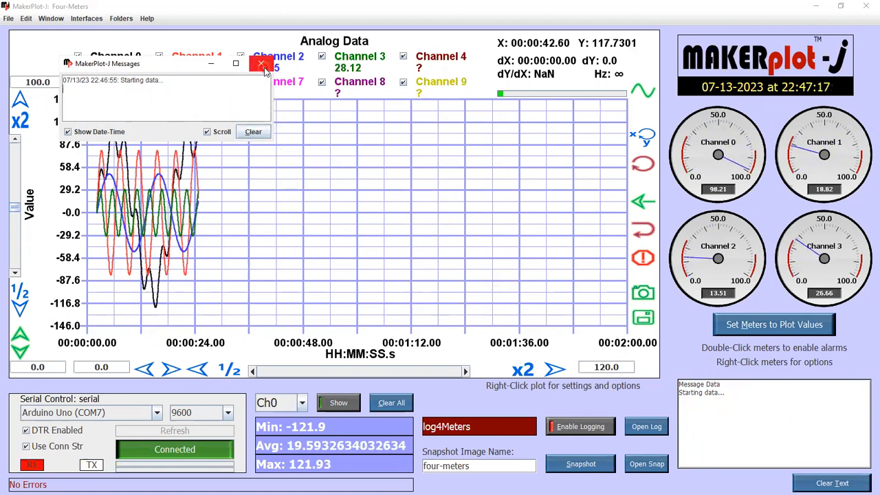
click(263, 66)
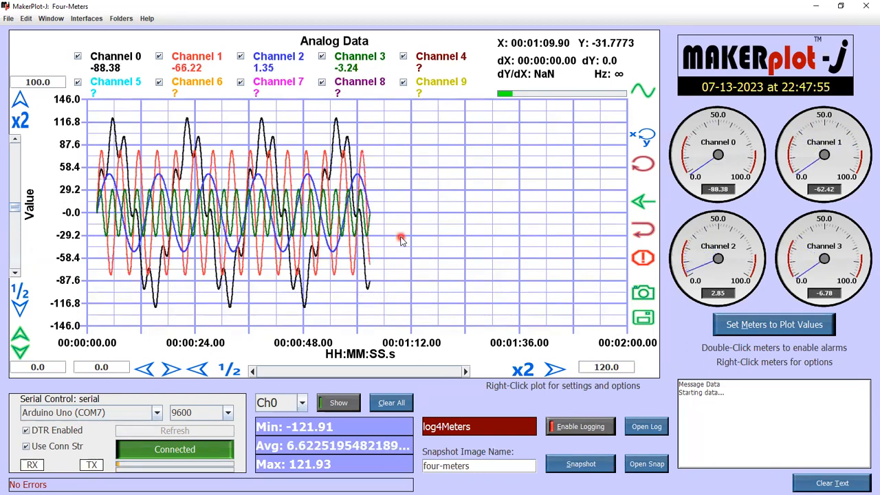
- Send the test values 200,200,200,200 to the plot through the Debug/CLI window, keeping it clear of the plotted data, and put the window away
key(ctrl+d)
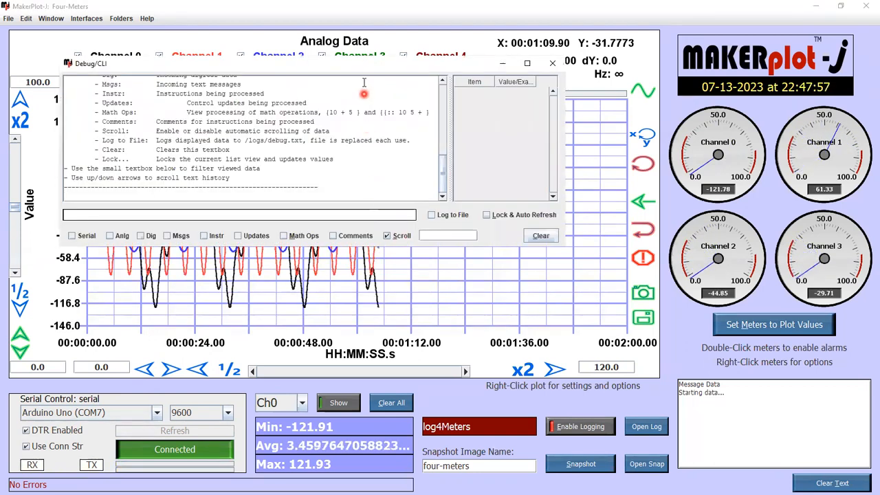
drag(373, 82, 555, 286)
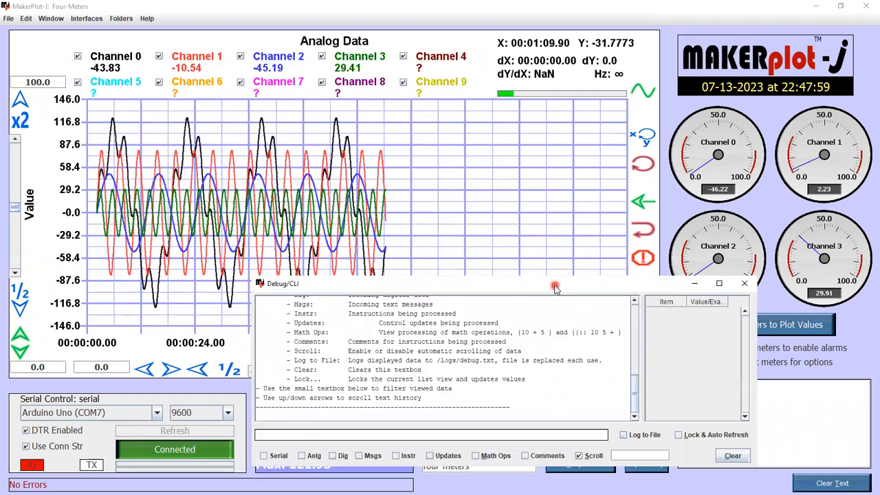
click(399, 437)
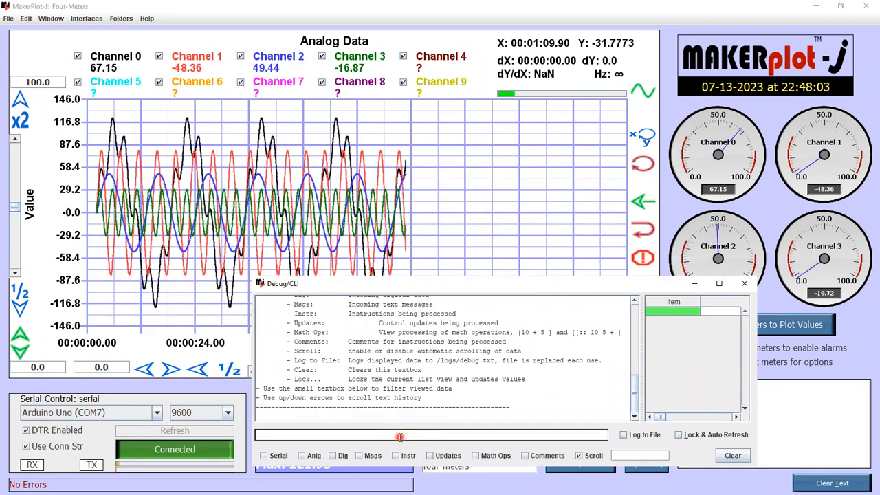
text(20)
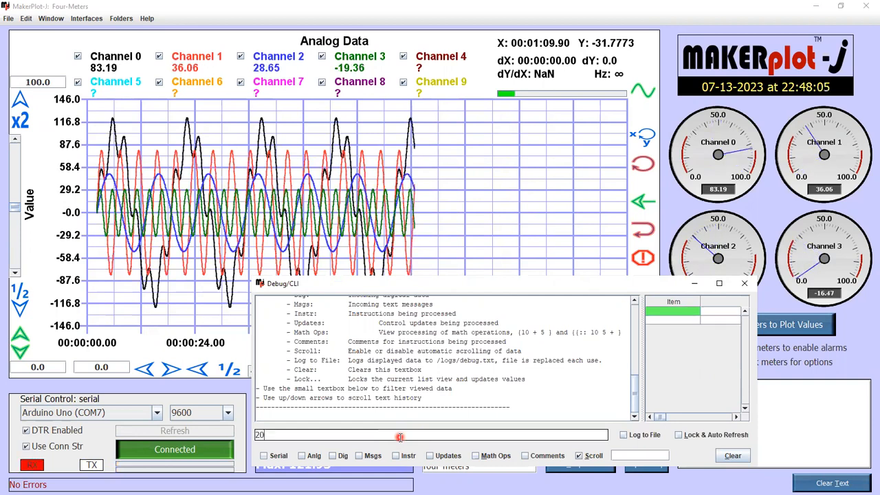
text(0,200,200,200)
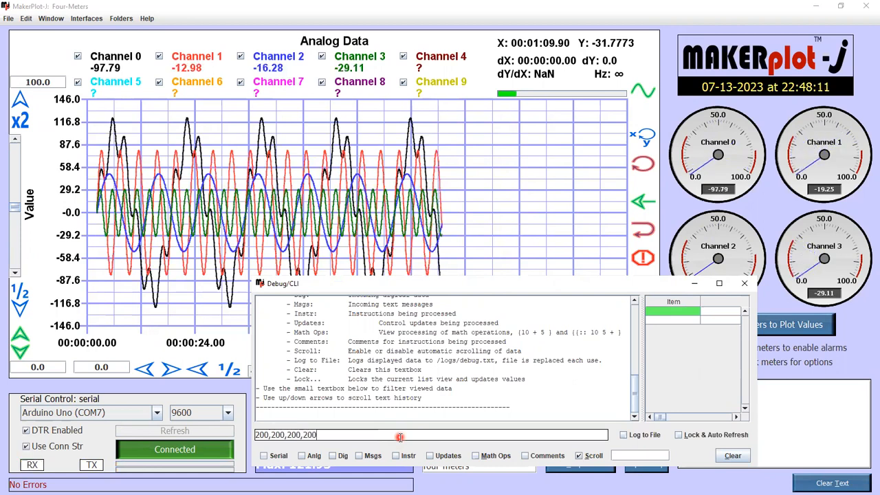
key(Return)
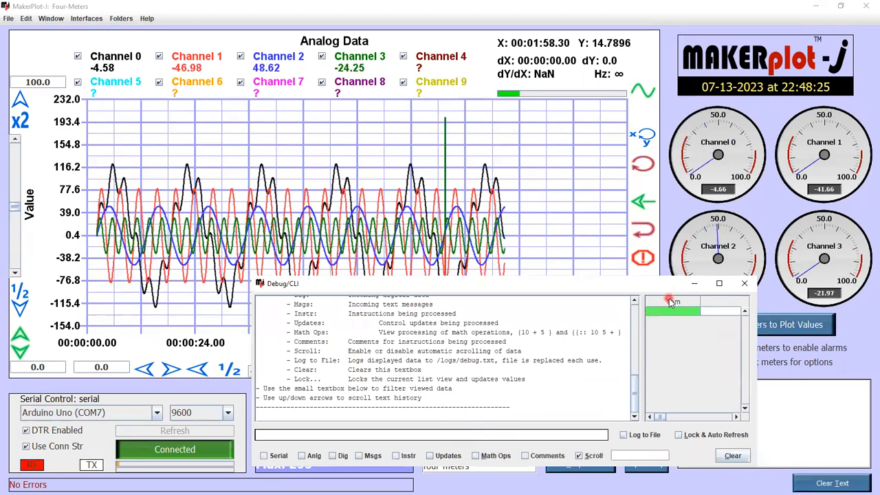
click(693, 285)
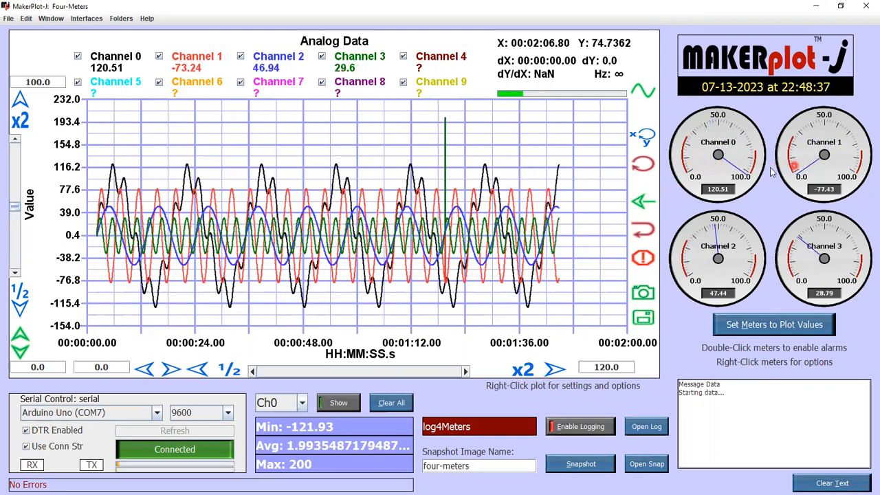
- Examine the data source settings of the Channel 0 and Channel 1 meters without changing them
right_click(718, 172)
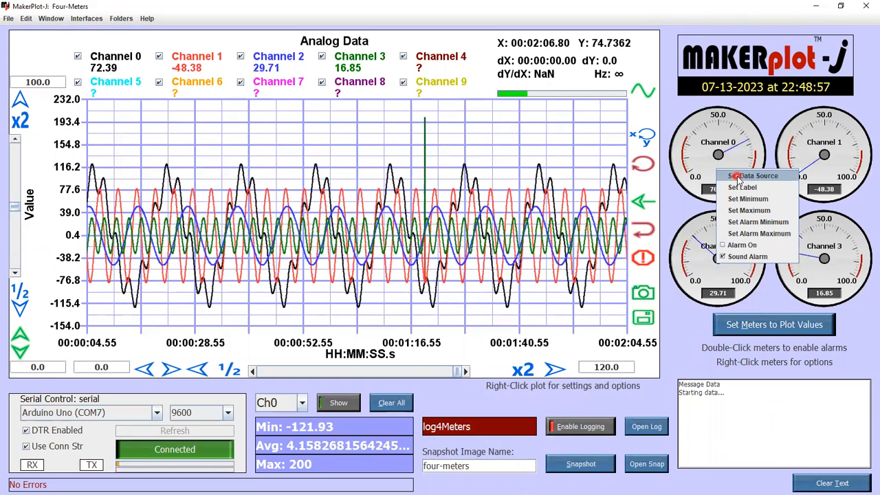
click(737, 177)
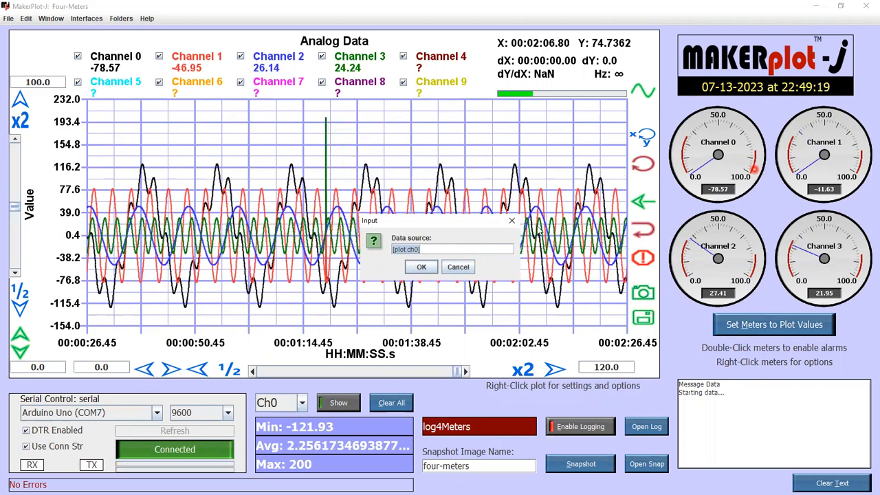
click(458, 266)
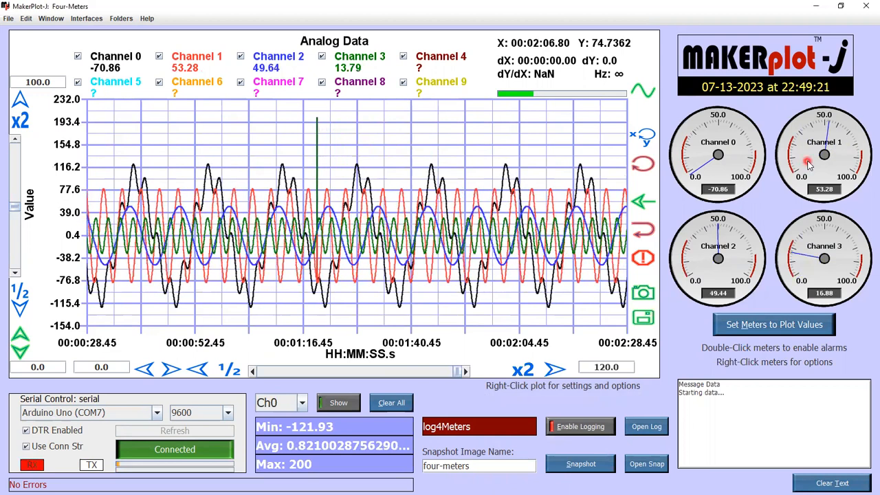
right_click(808, 164)
click(812, 167)
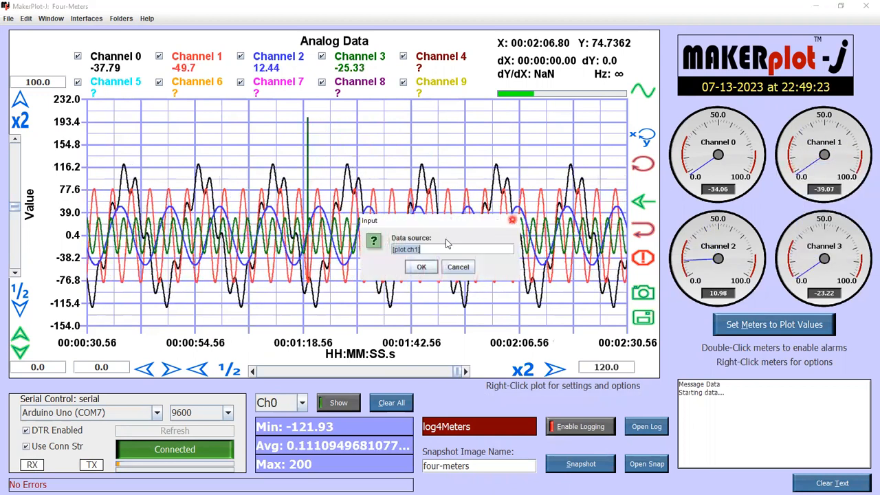
click(455, 268)
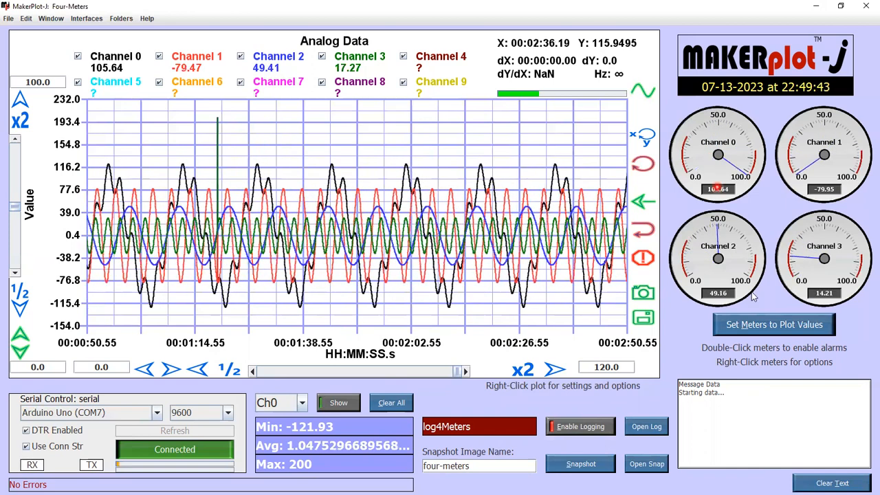
- Match the scales of all four meters to the plot's value range
click(760, 328)
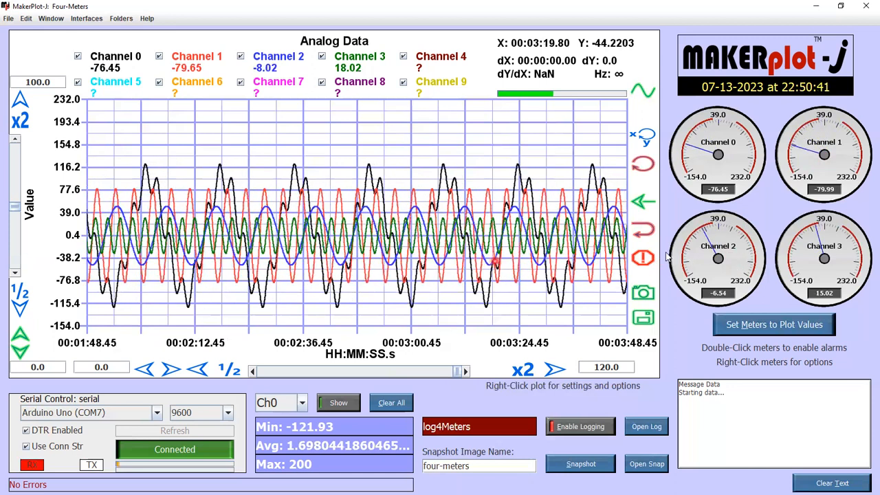
- Try a scale minimum of -100 on the Channel 0 meter and reset the meters to the plot values
right_click(713, 150)
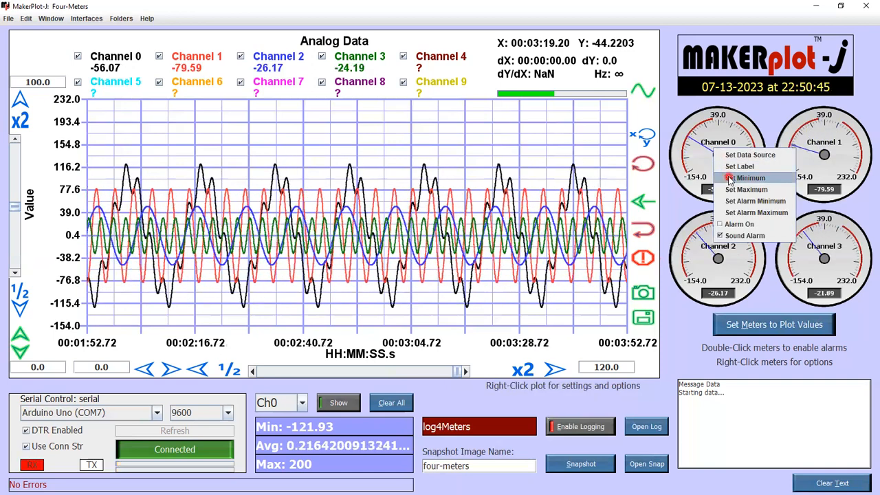
click(730, 178)
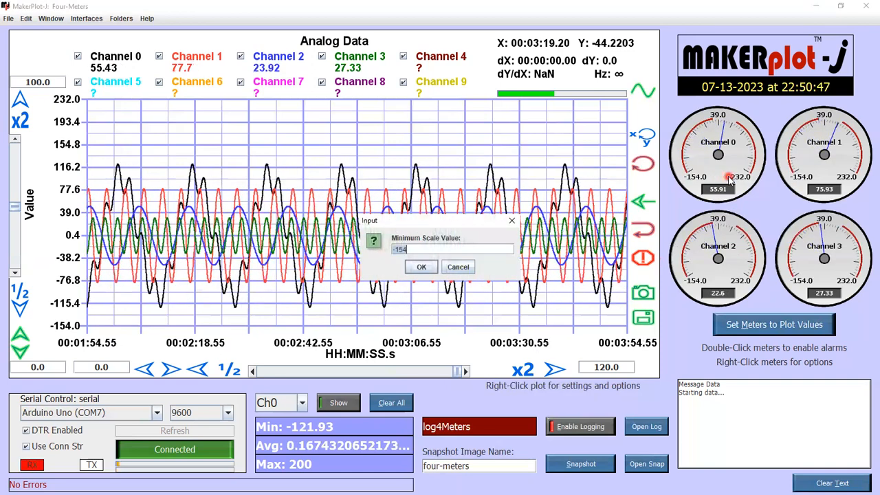
text(-100)
key(Return)
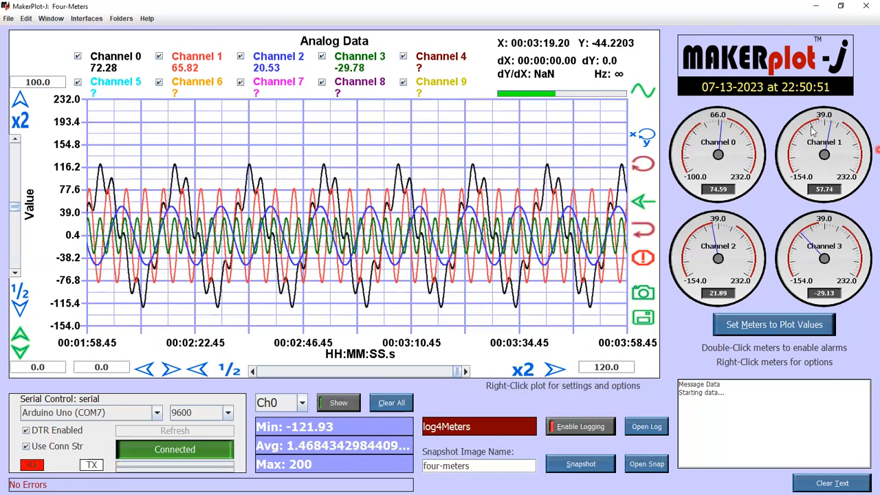
right_click(706, 158)
click(773, 324)
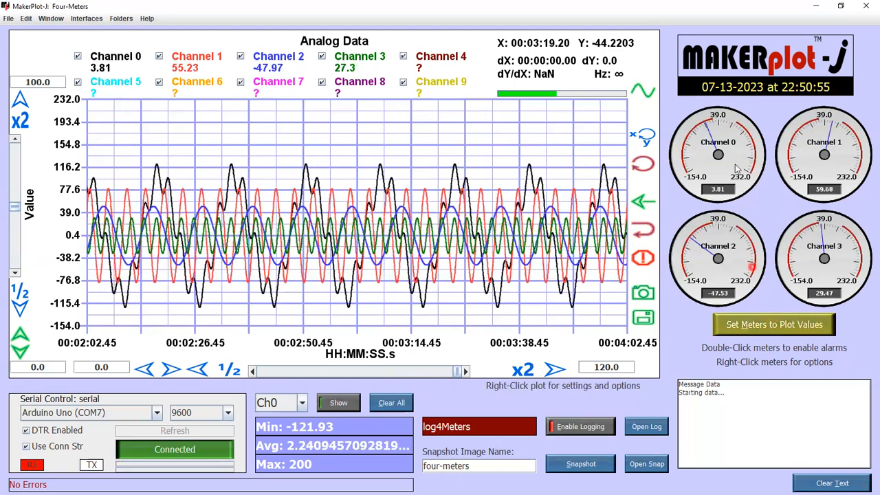
- Set the Channel 0 meter's alarm minimum to -100 and its alarm maximum to 200
right_click(733, 162)
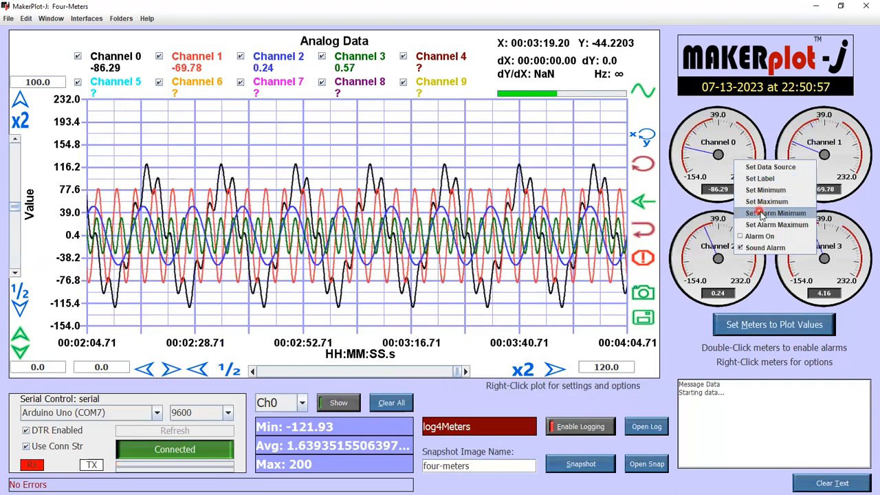
click(775, 213)
text(25)
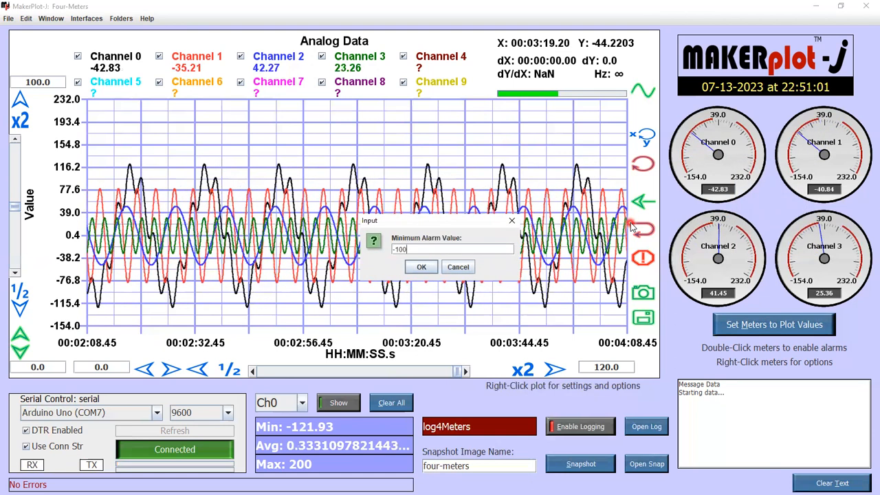
key(Return)
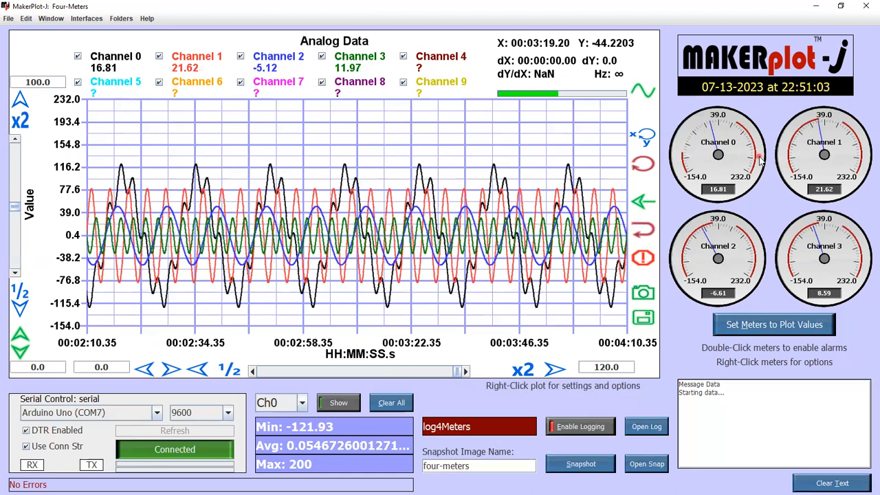
right_click(760, 159)
click(754, 221)
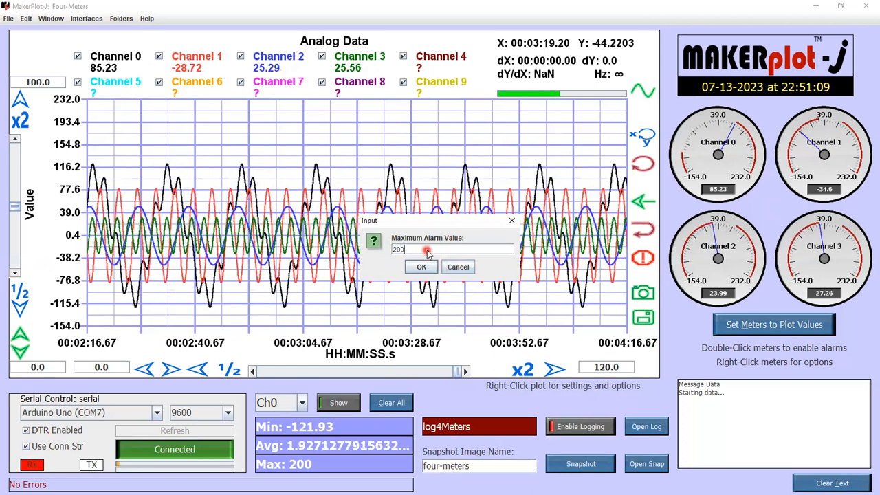
key(Return)
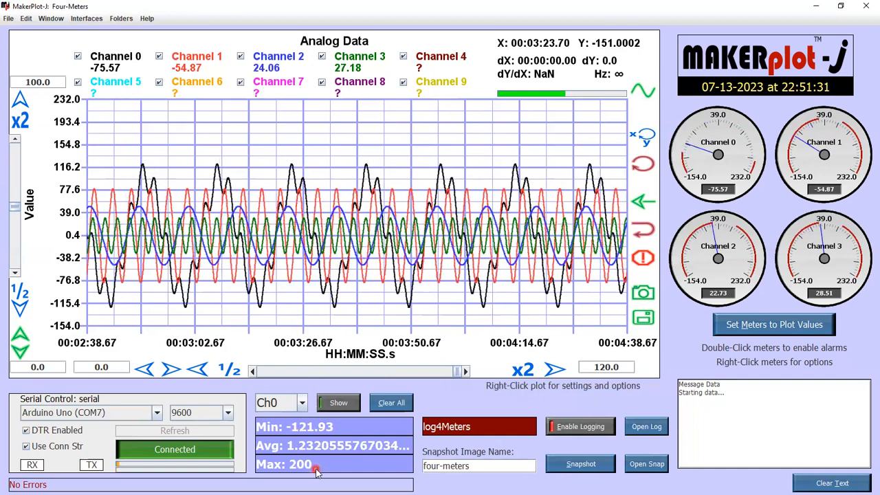
- Switch the statistics readout to Ch1 and toggle the Channel 1 trace off and back on in the plot
click(305, 404)
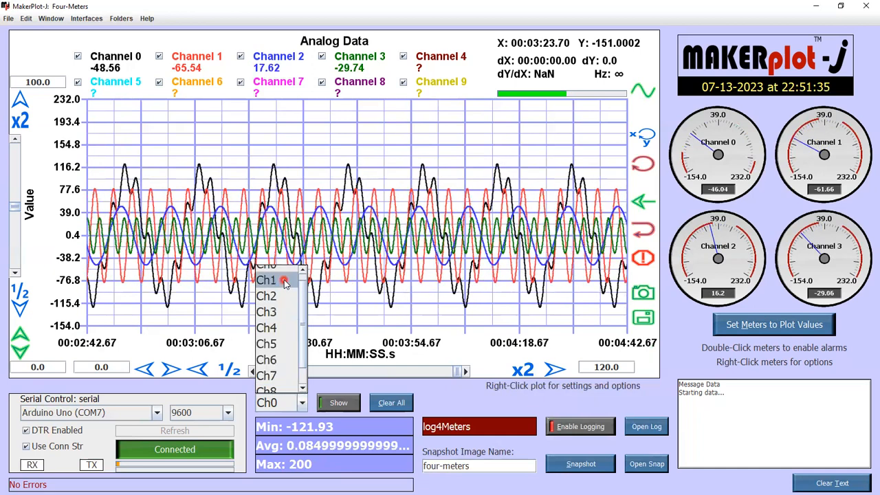
click(286, 334)
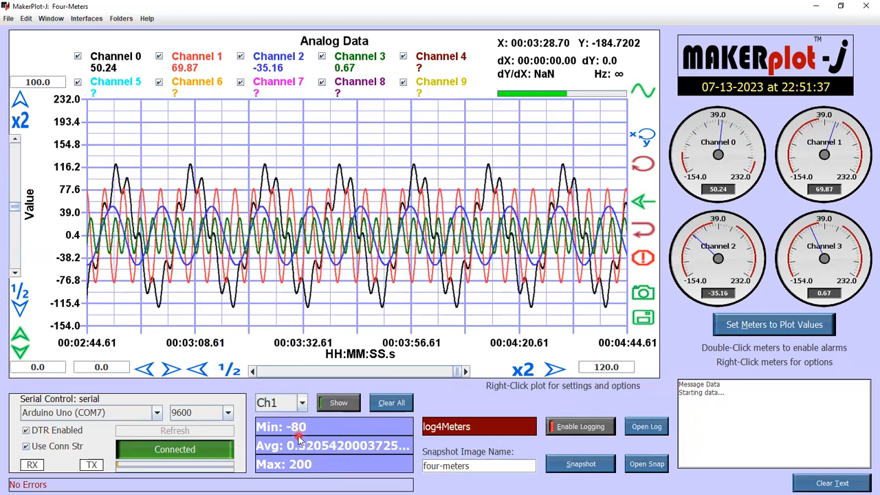
click(334, 405)
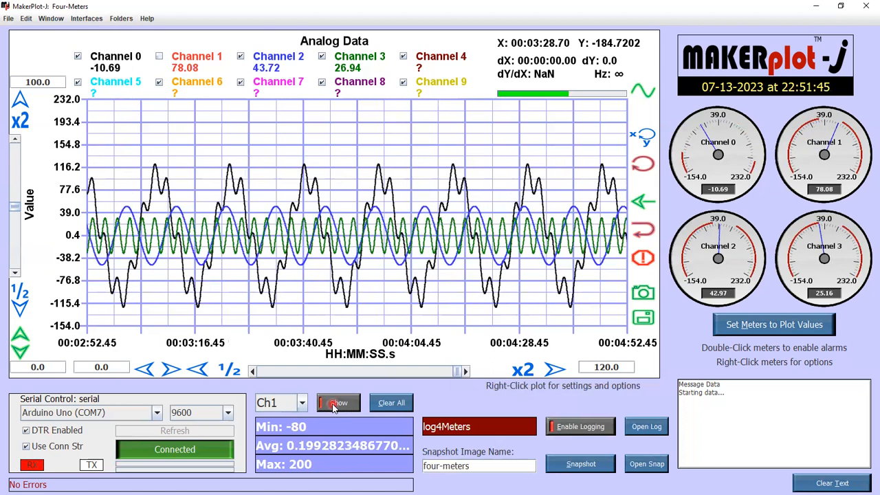
click(334, 405)
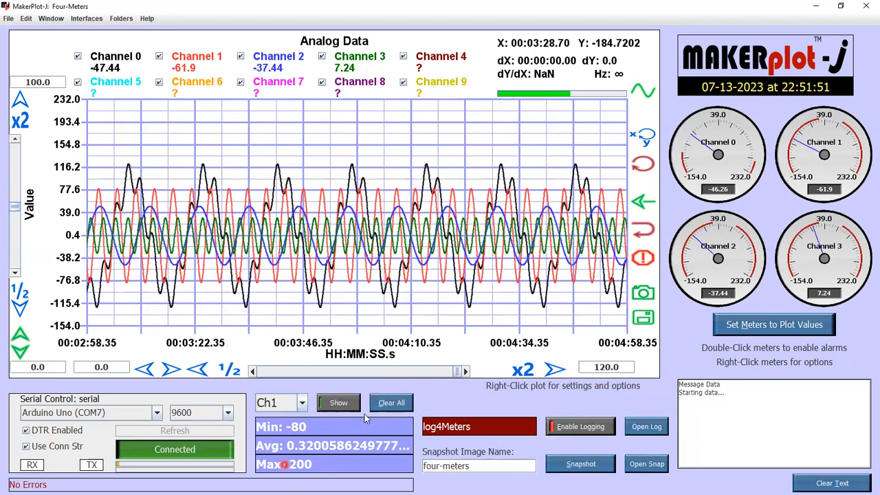
- Clear the accumulated minimum, average and maximum statistics for all channels
click(380, 405)
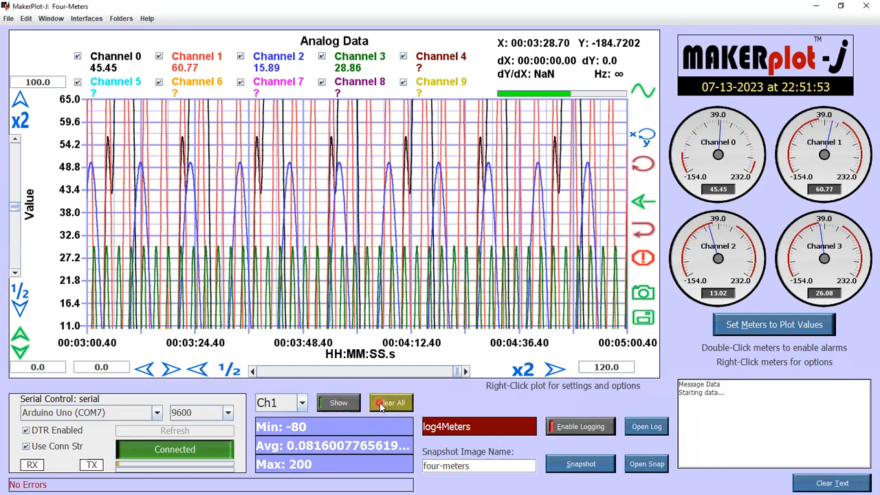
click(344, 215)
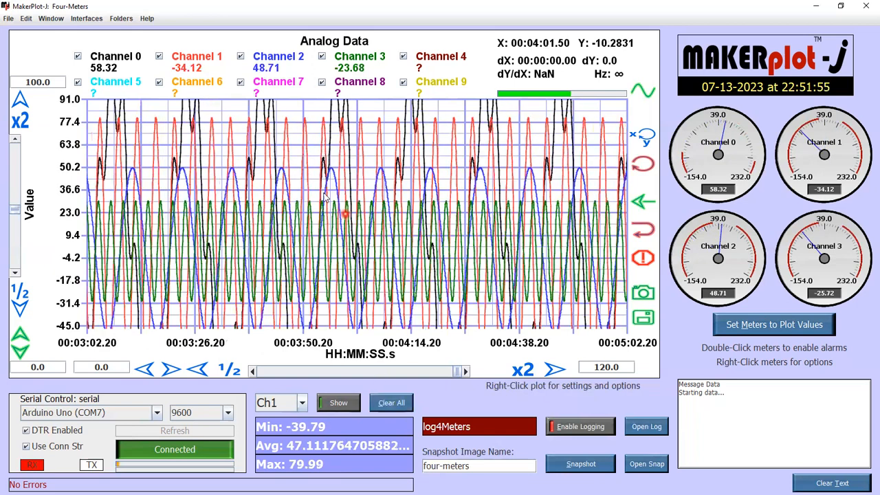
click(135, 297)
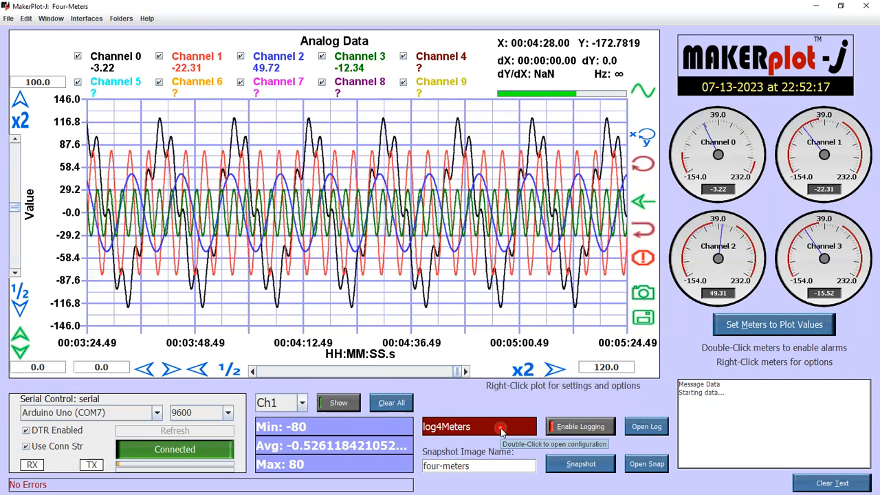
- Record a short stretch of data to the log4Meters log, stop logging, and review the entries in the log file
click(567, 427)
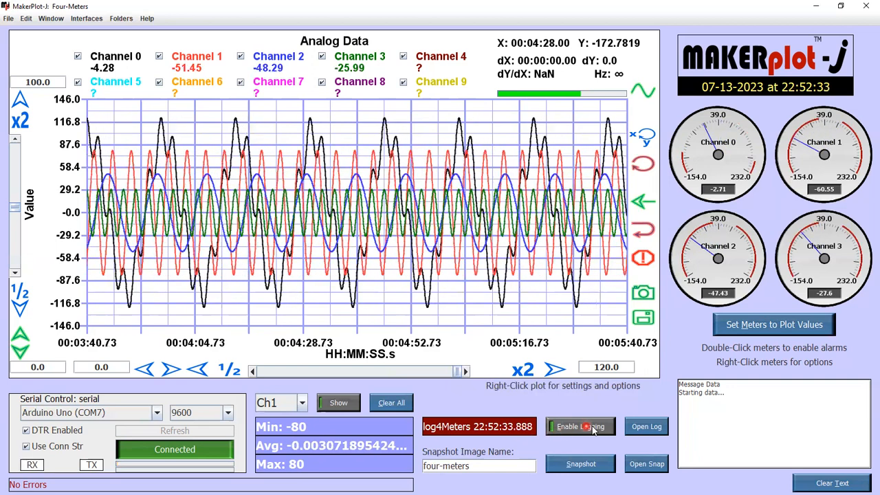
click(636, 428)
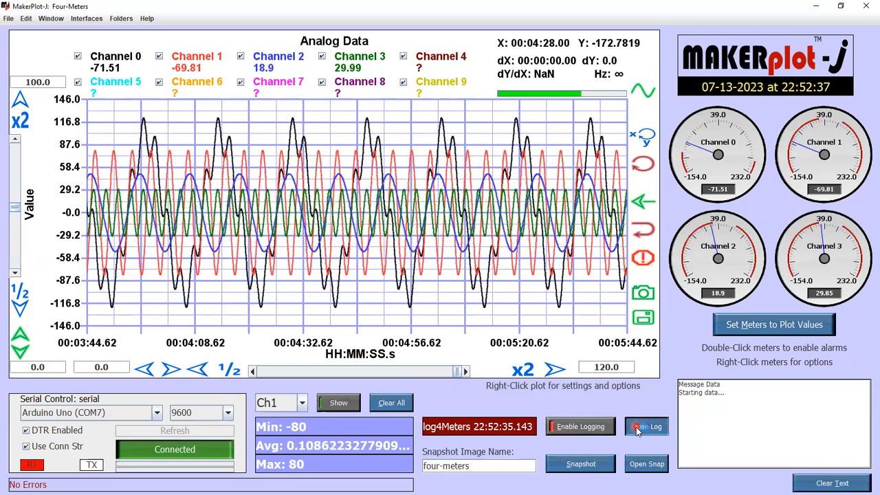
scroll(564, 198, down, 9)
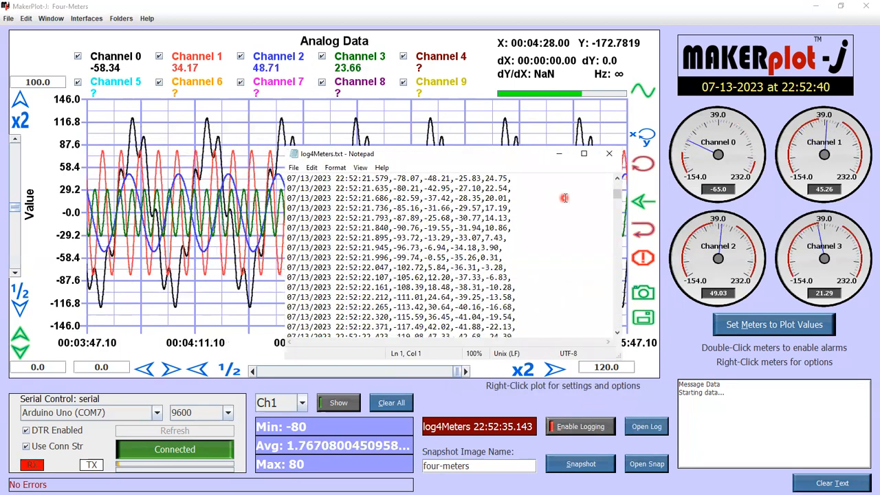
click(609, 153)
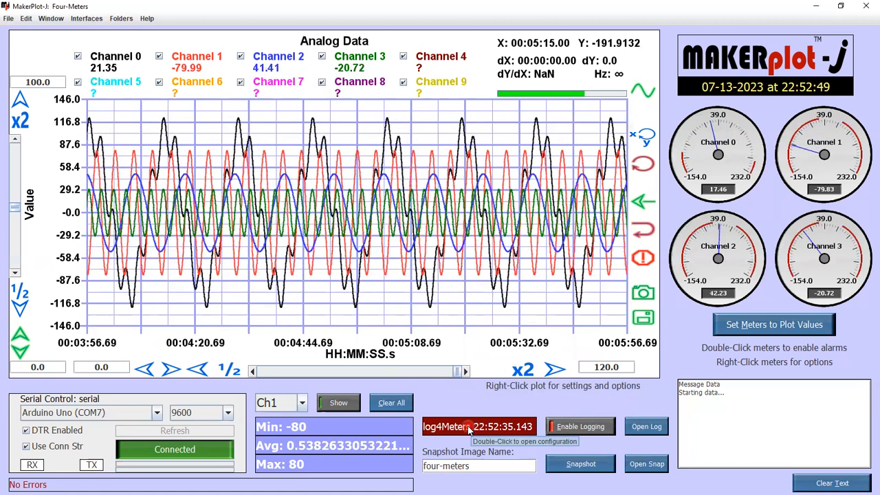
- Enable the Use Log String option in the log4Meters data logging configuration and examine the log string's variables
double_click(470, 427)
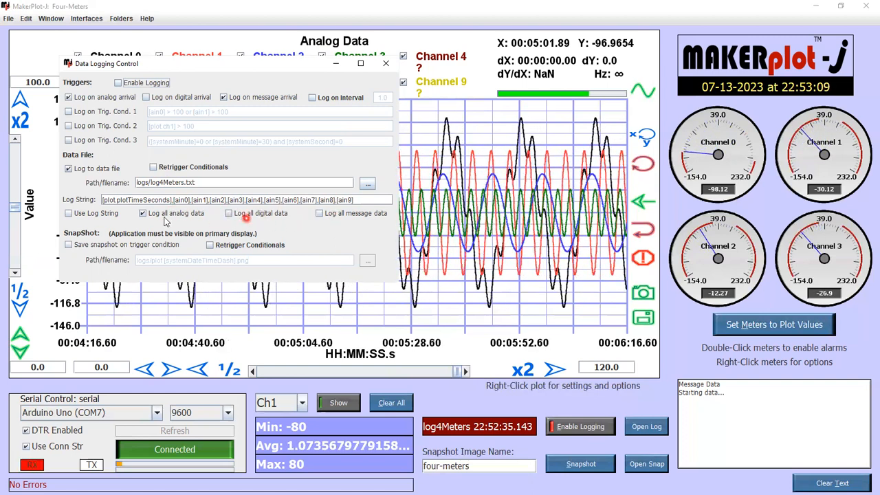
double_click(94, 214)
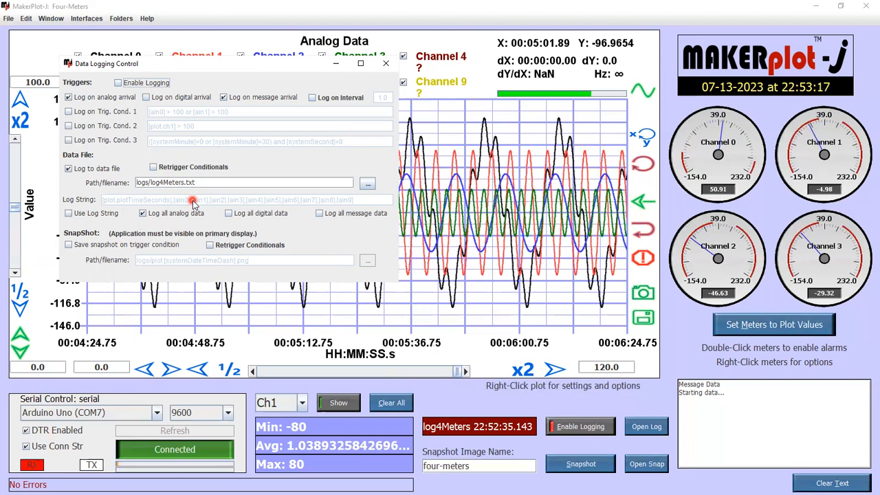
click(110, 214)
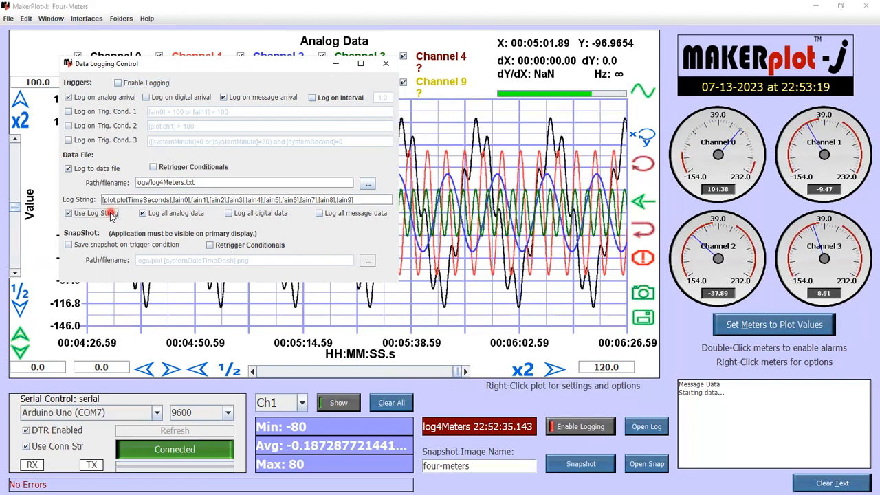
click(180, 206)
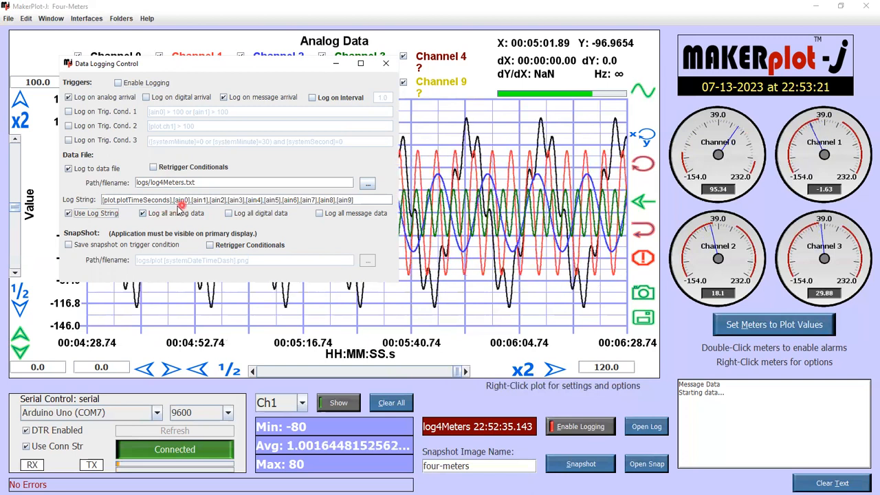
click(121, 207)
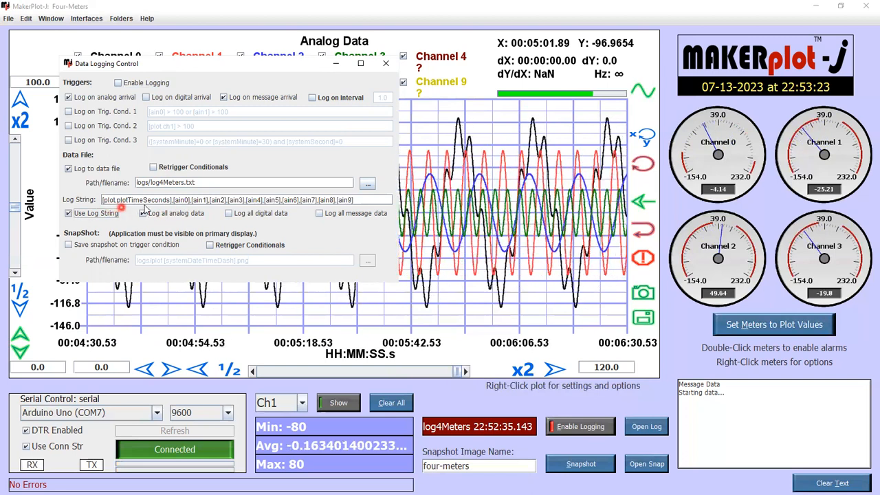
click(155, 204)
click(180, 203)
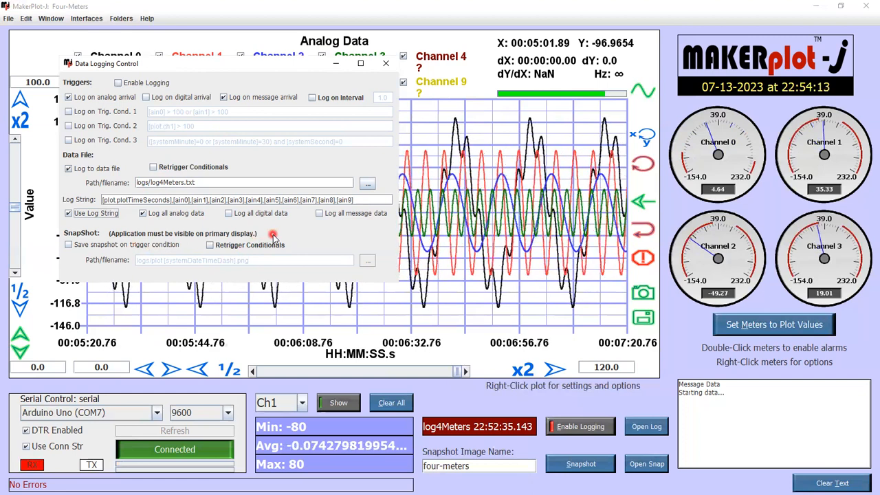
click(384, 65)
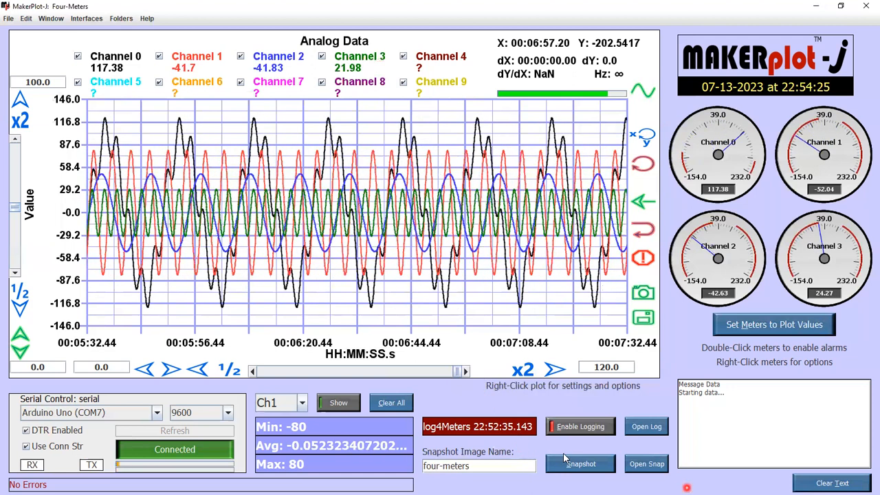
- Take a snapshot of the interface under the image name four-meters, view the saved image and close it
click(480, 468)
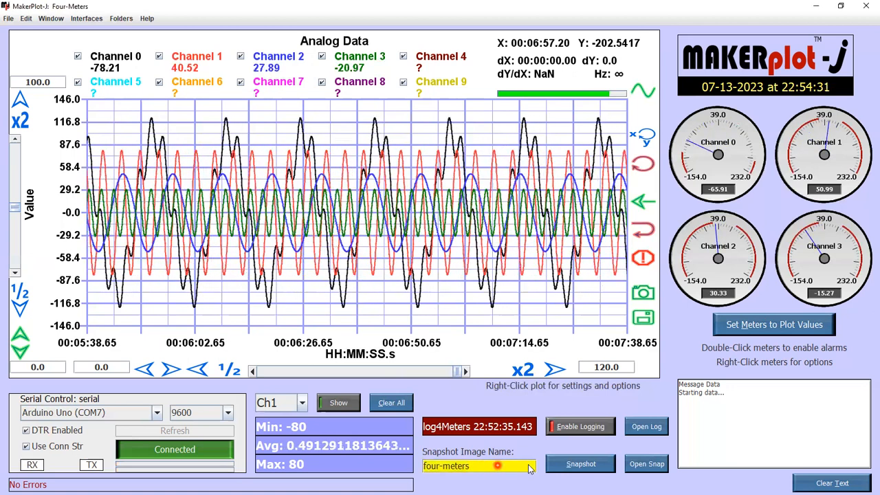
click(573, 465)
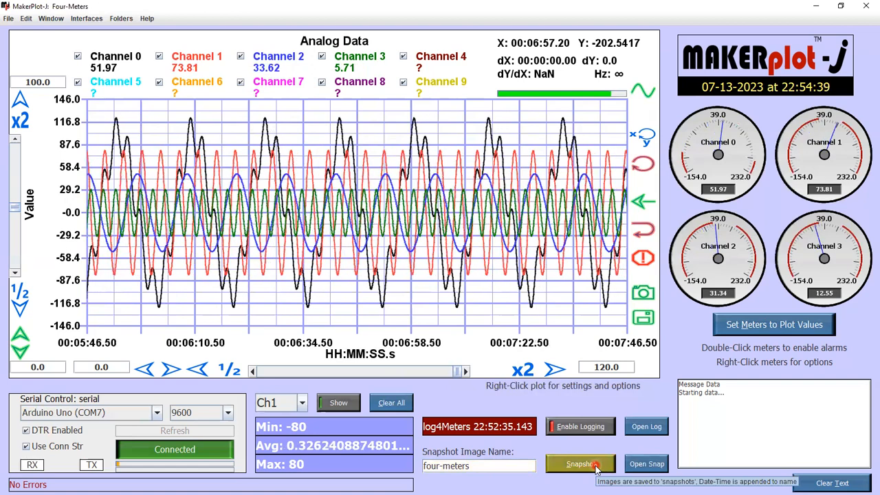
click(647, 466)
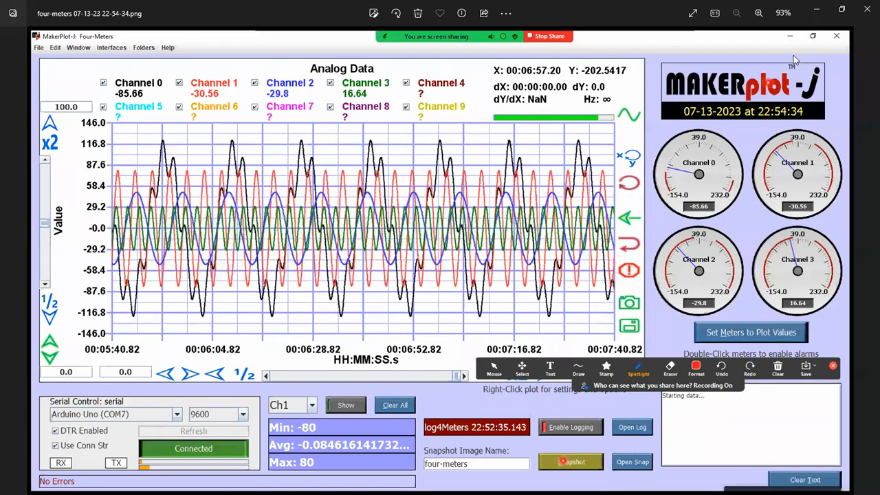
click(865, 12)
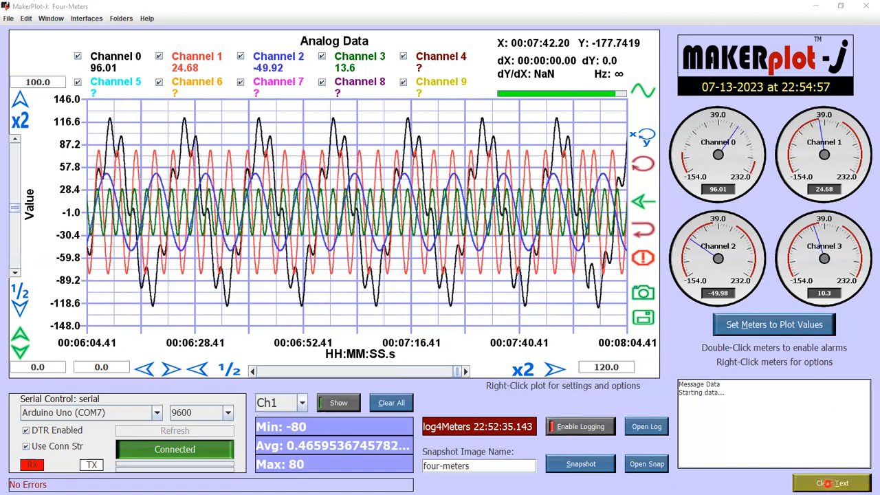
- Clear the text from the message data area
click(832, 483)
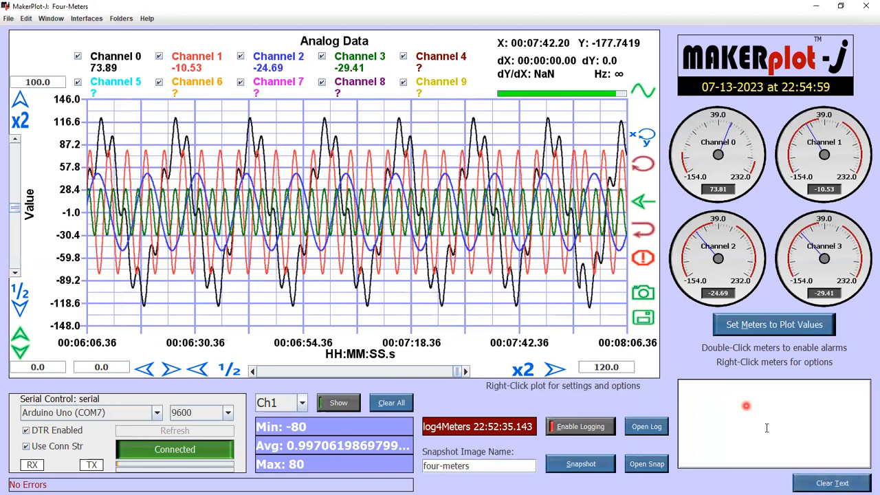
click(634, 427)
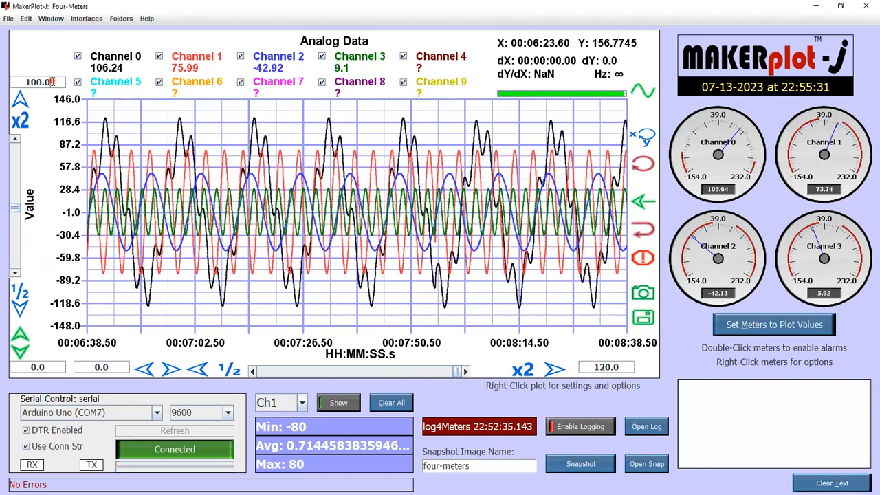
- Turn off Y-axis auto scaling and set the plot's Y-axis maximum to 200 and minimum to -200
double_click(52, 82)
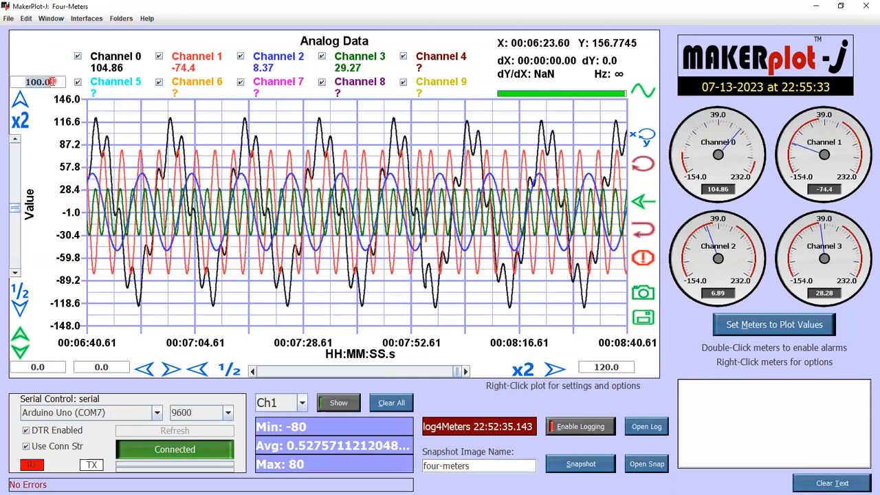
text(200)
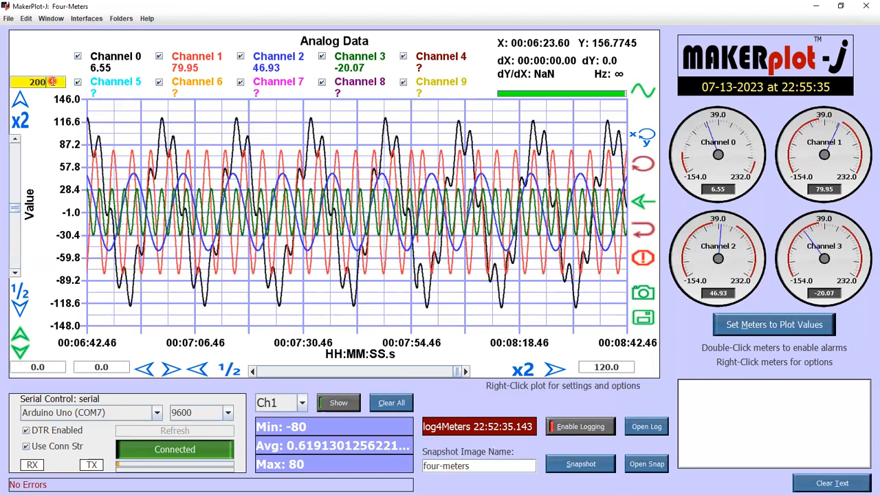
key(Return)
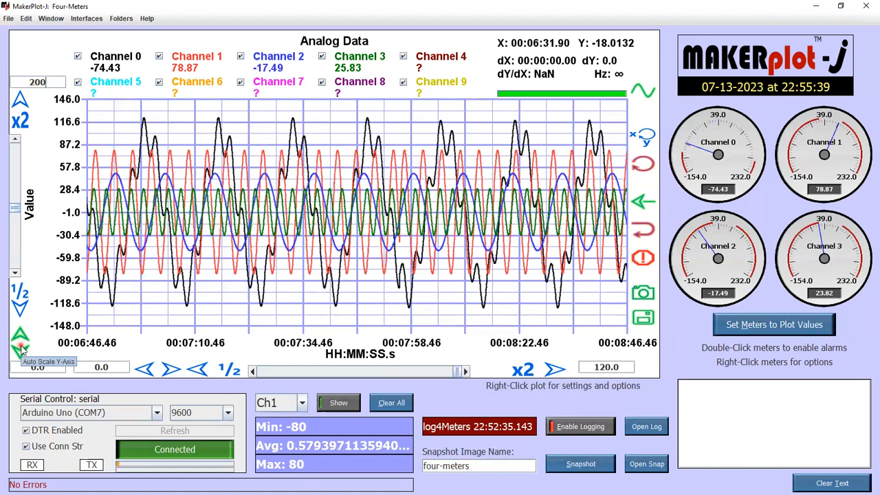
click(20, 350)
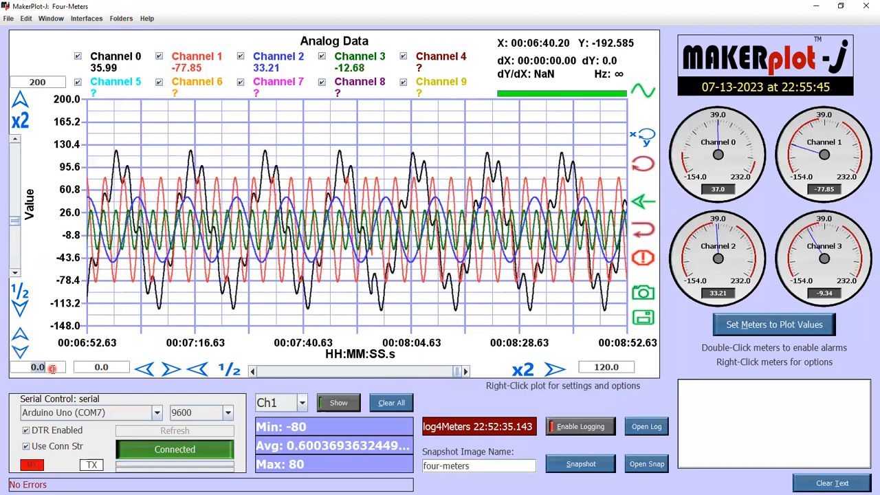
text(-200)
key(Return)
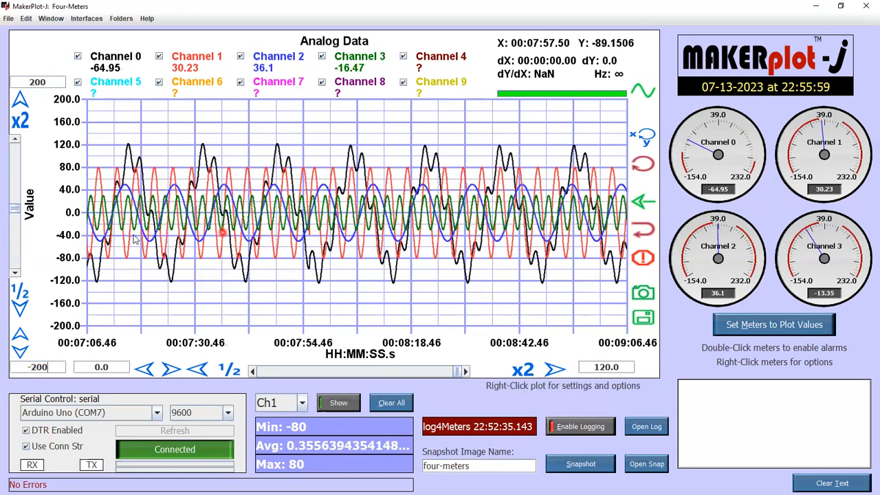
- Shift the plot's Y-axis range so the traces move up, and bring them partway back down
click(18, 100)
click(19, 100)
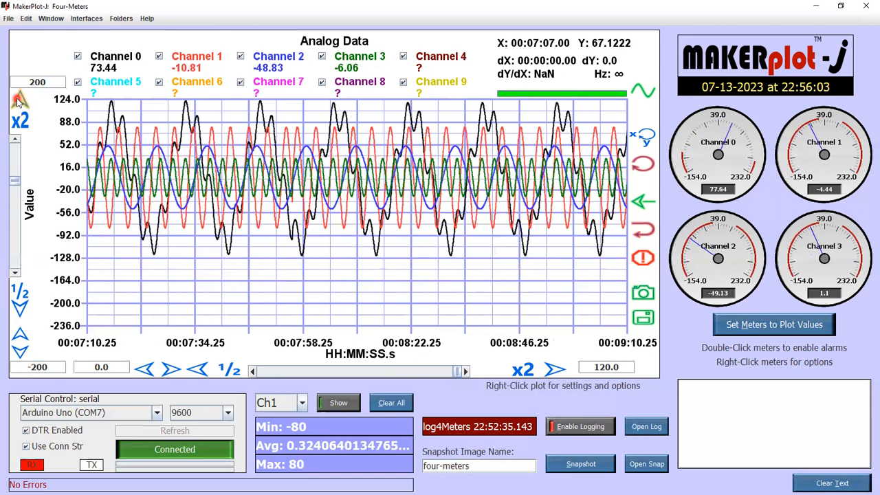
click(19, 100)
click(20, 309)
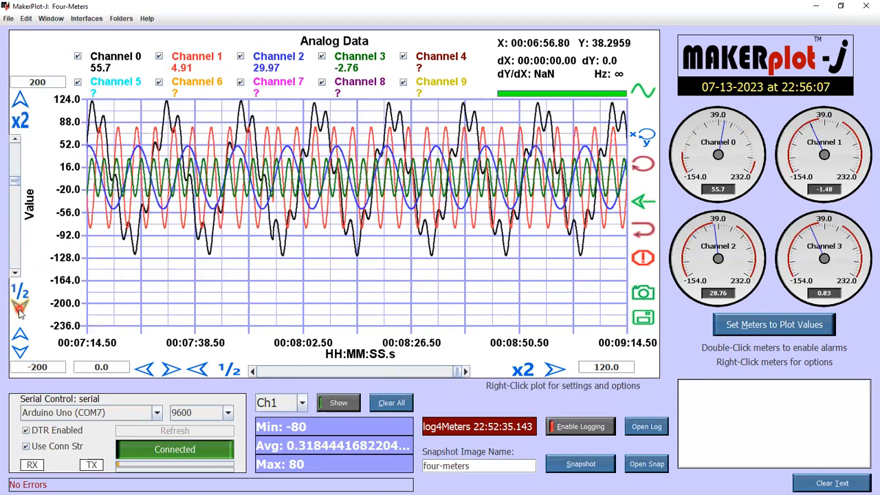
- Double the plot's Y-axis span twice and halve it twice
click(21, 121)
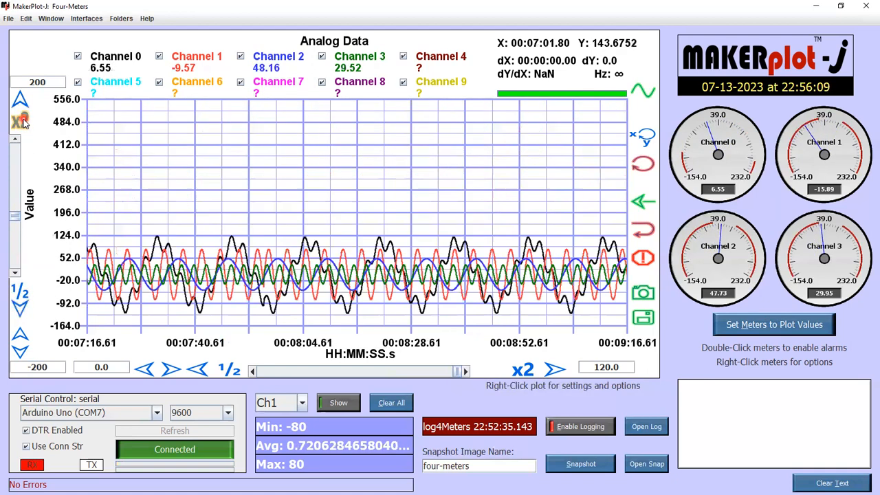
click(20, 121)
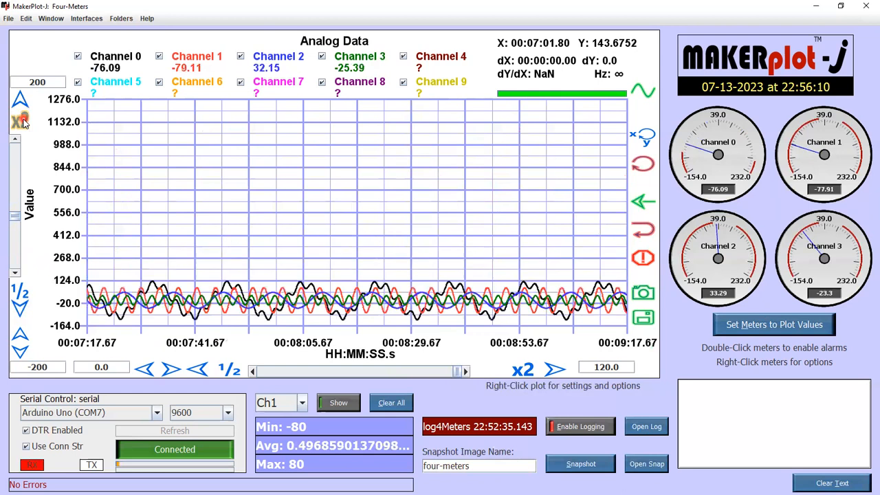
click(21, 293)
click(20, 294)
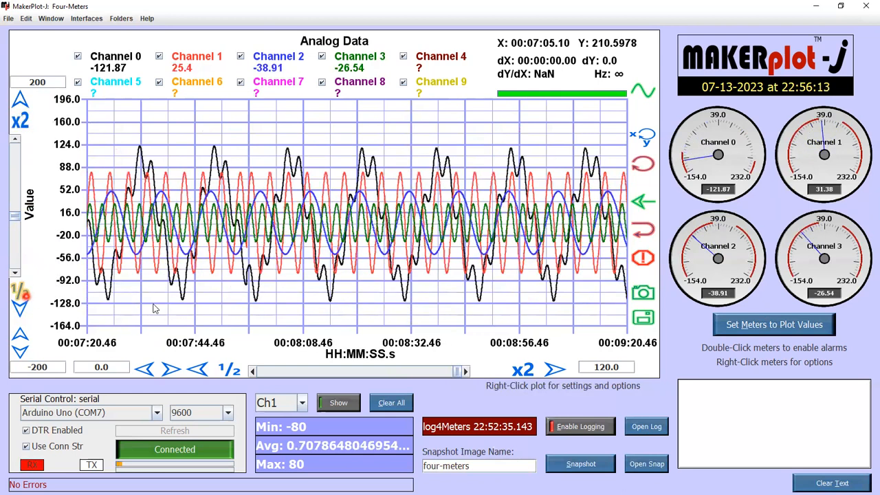
- Shift the plot's time axis forward so the traces move left and leave empty space ahead of the data
click(198, 370)
click(198, 370)
click(198, 370)
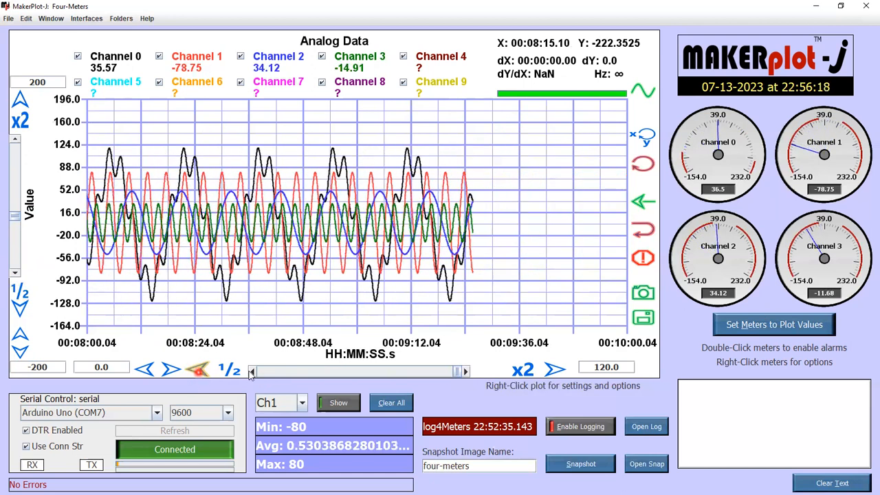
- Shift the plot's time axis back, double its time span and halve it again
click(562, 372)
click(522, 370)
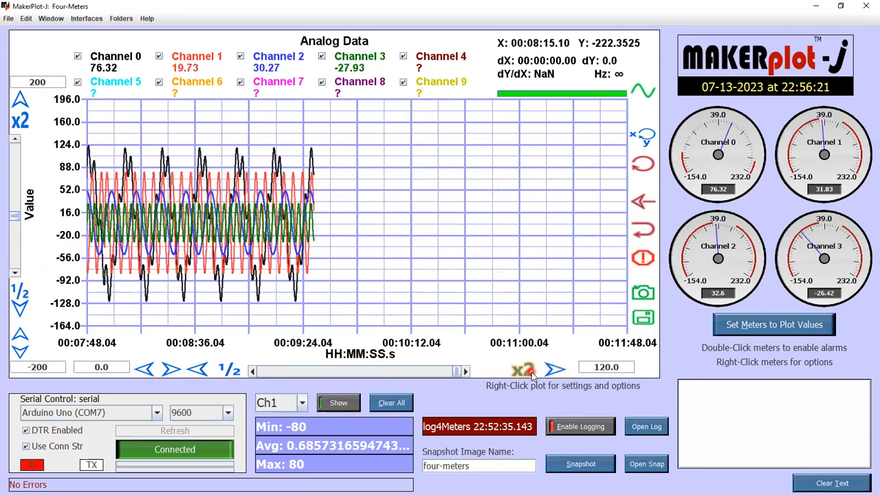
click(229, 370)
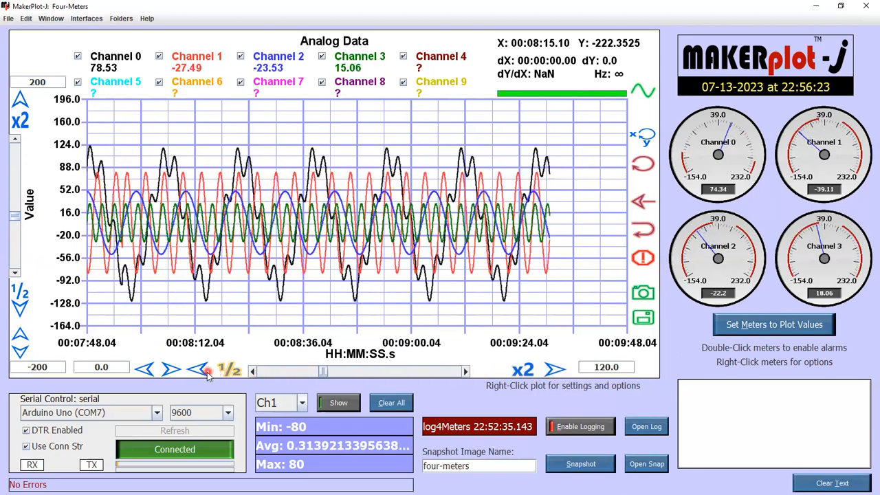
- Fit the time axis to all the recorded data, and halve the time span three times to examine the earliest traces
click(160, 370)
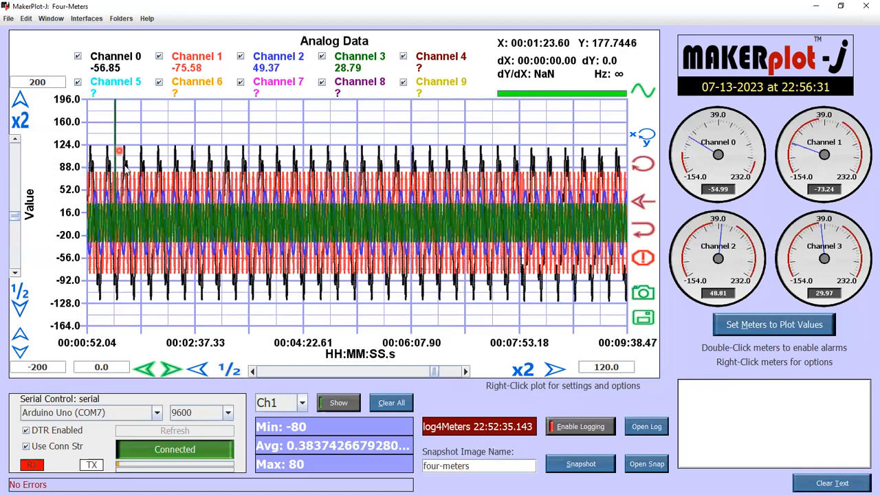
click(232, 370)
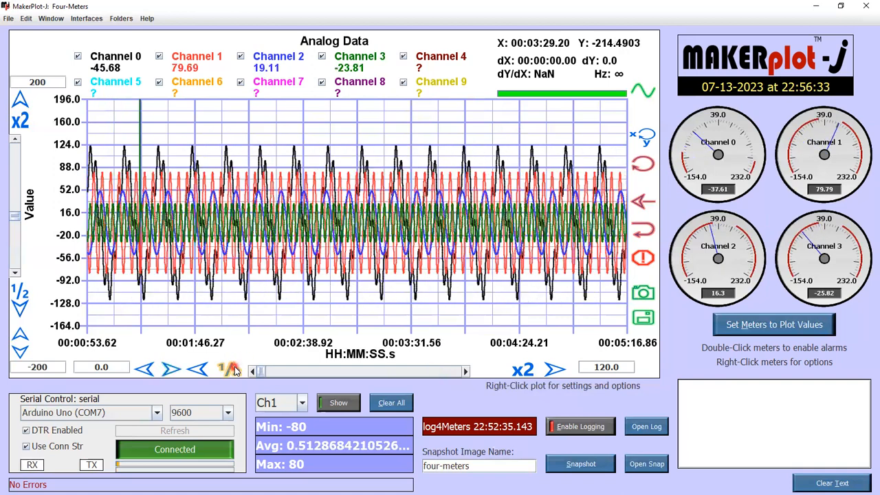
click(232, 370)
click(232, 370)
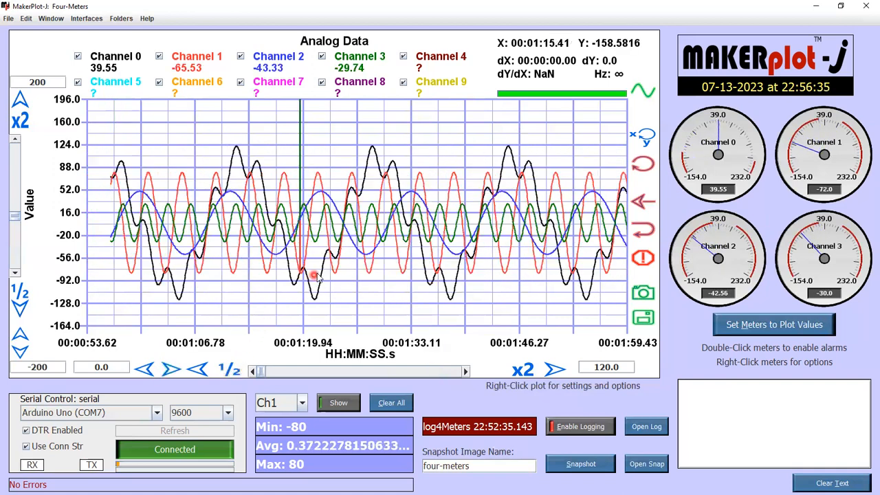
- Turn automatic time-axis shifting back on so the plot follows the incoming data
click(649, 205)
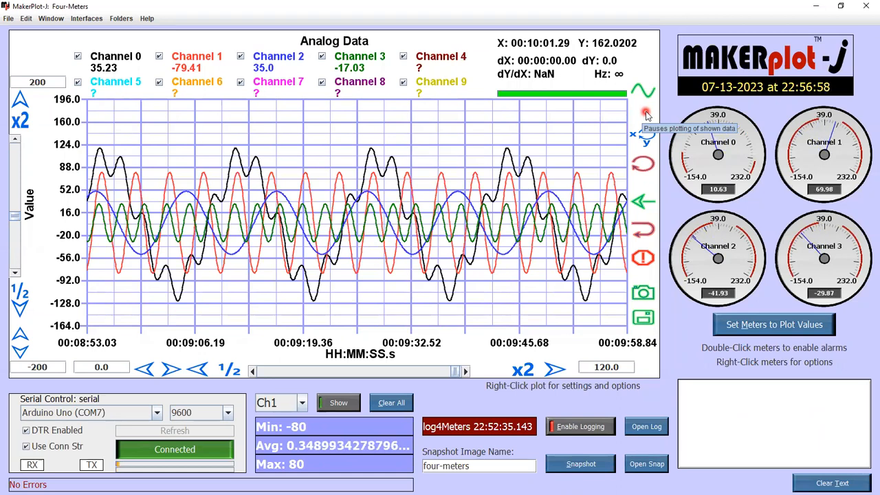
click(646, 115)
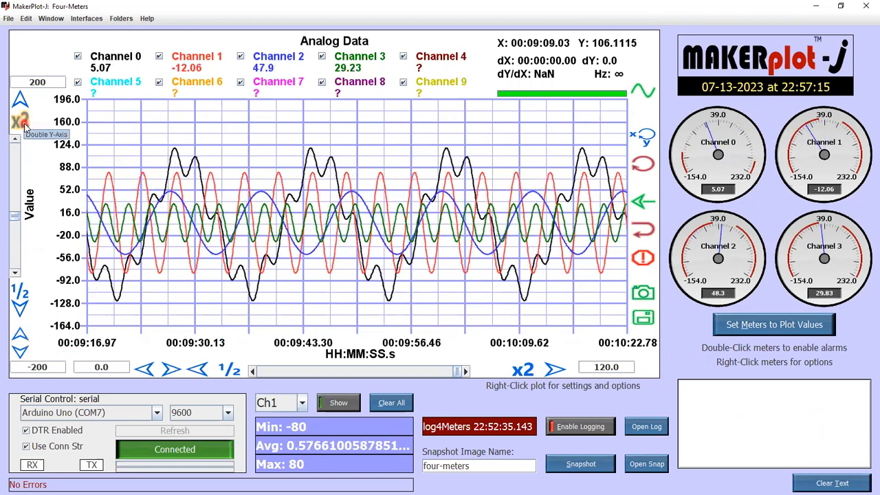
- Move the Y-axis range far below the traces, and reset the plot's axes and data
click(23, 102)
triple_click(25, 104)
triple_click(25, 104)
triple_click(25, 104)
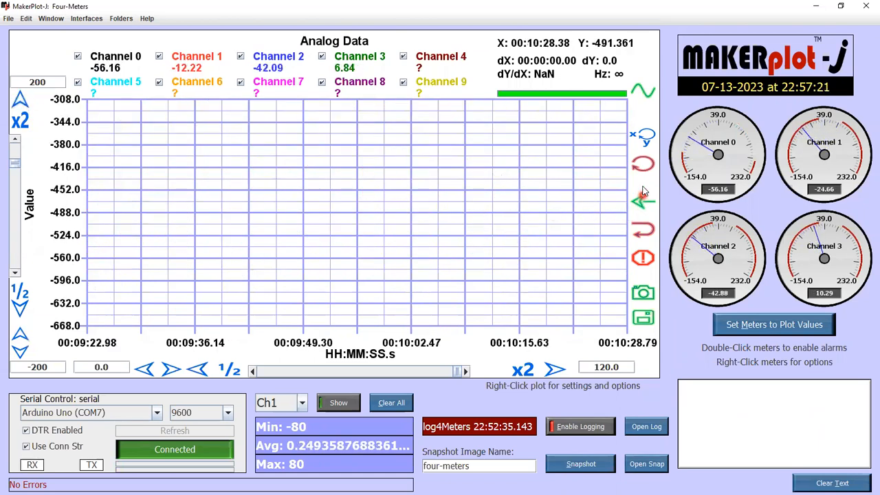
click(644, 138)
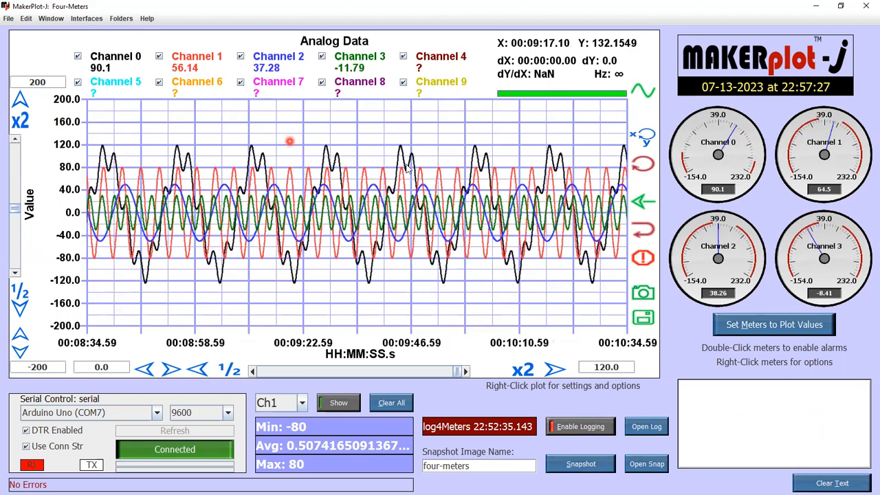
click(644, 170)
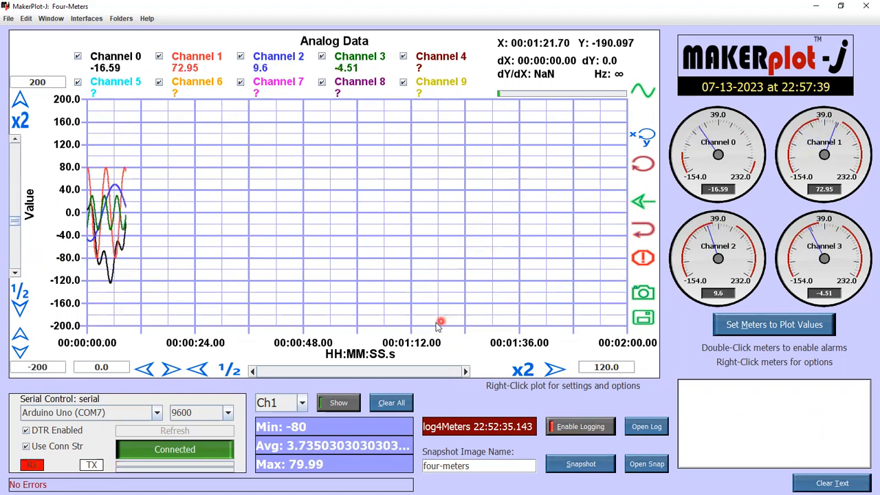
- Halve the plot's time span three times to 15 seconds and turn on automatic plot reset at the axis end
click(231, 369)
click(233, 369)
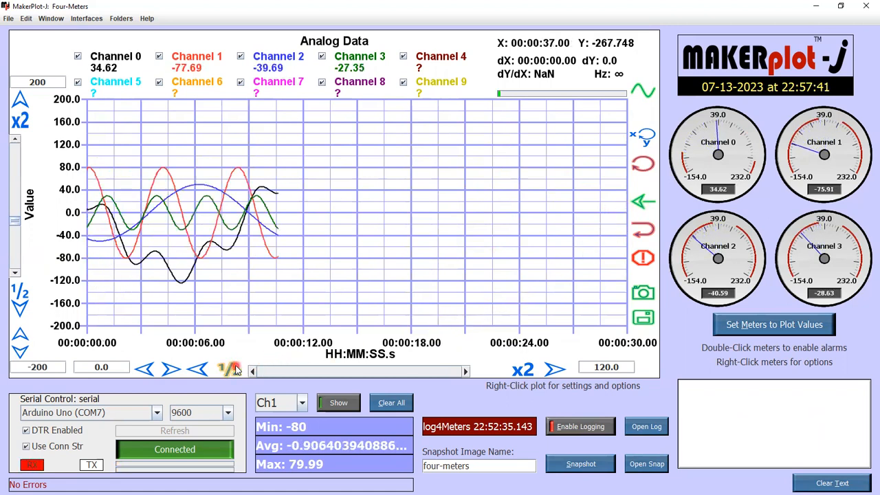
click(644, 234)
click(231, 370)
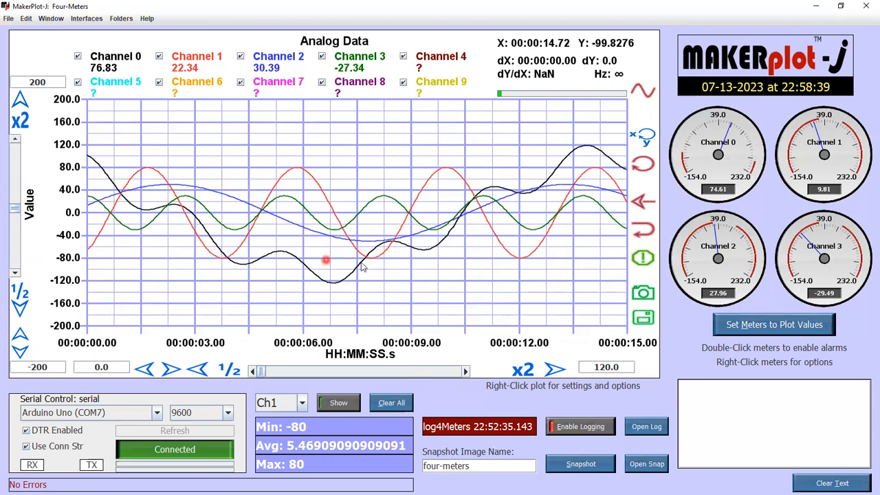
right_click(402, 267)
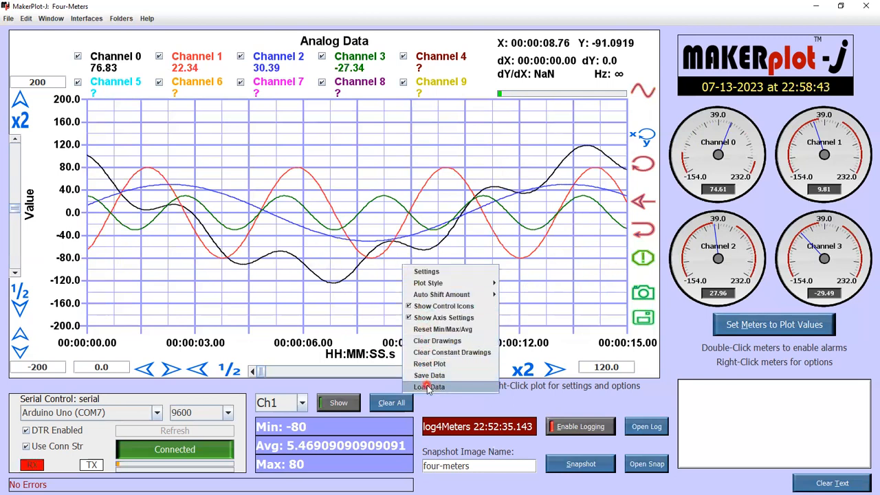
click(544, 280)
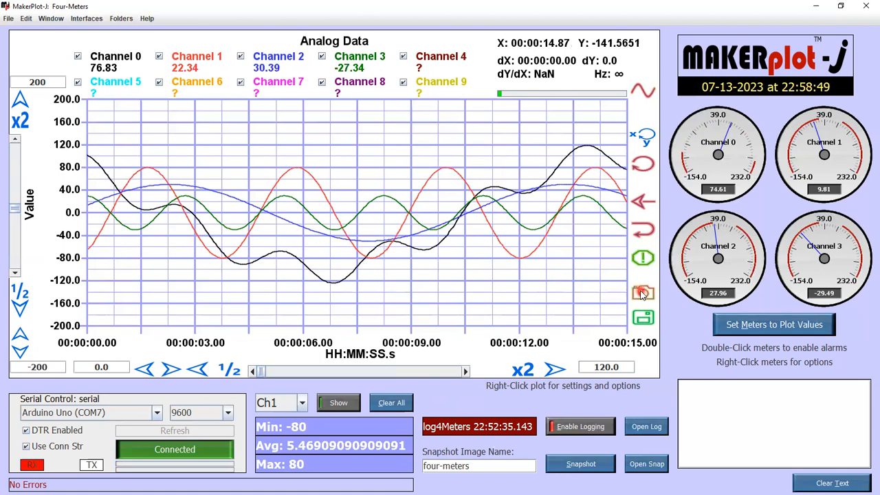
- Open the snapshots folder to view the saved Analog Data plot image, and close the folder
click(122, 19)
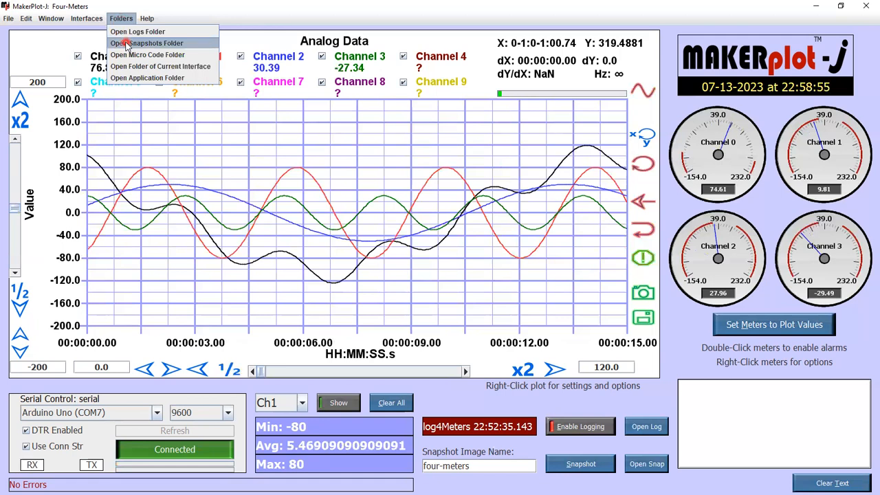
click(126, 45)
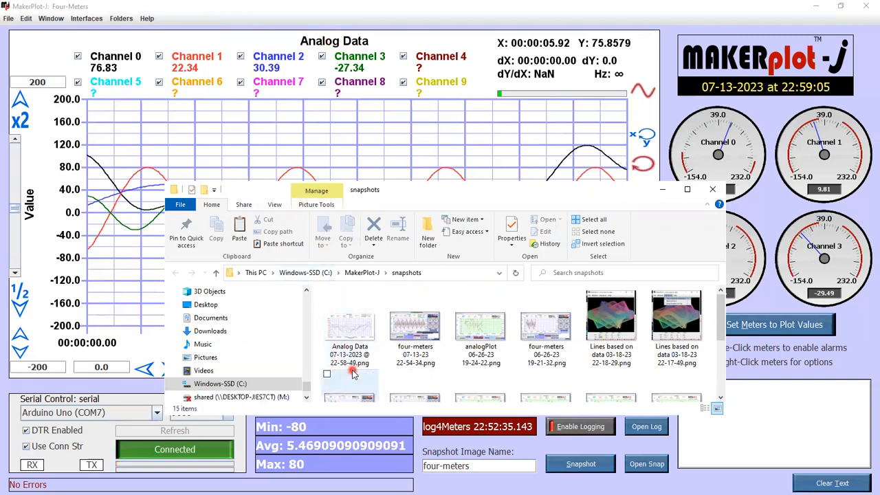
click(708, 194)
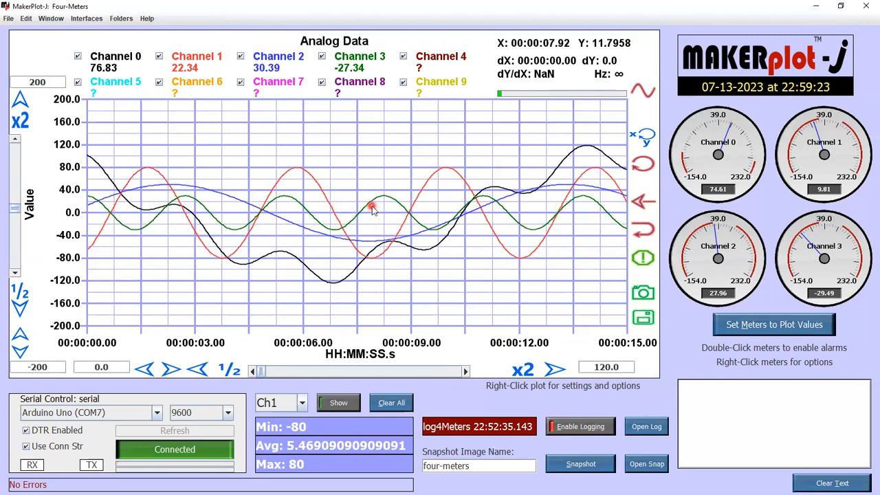
- Pan the stopped plot slightly, and zoom its time axis in and out, ending on a span of about 26 seconds
mouse_move(362, 206)
mouse_down()
mouse_move(317, 180)
mouse_move(221, 172)
mouse_move(208, 200)
mouse_move(230, 252)
mouse_move(286, 252)
mouse_move(342, 236)
mouse_move(366, 205)
mouse_up()
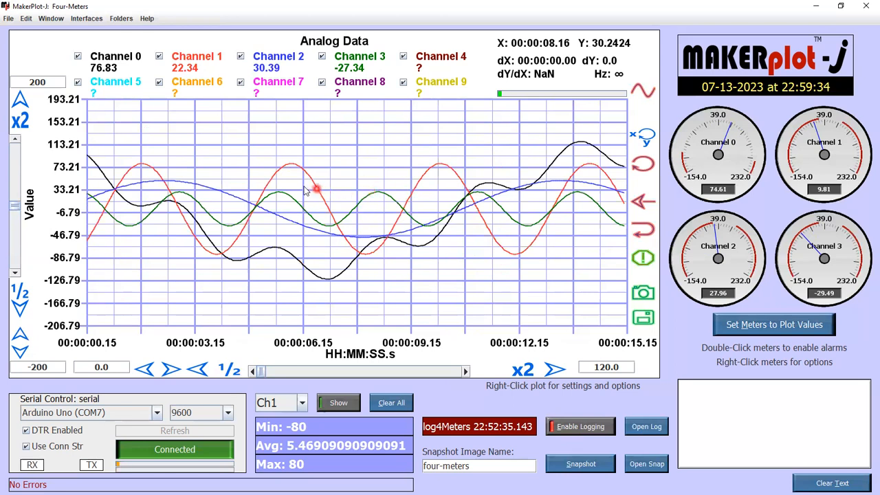
scroll(293, 174, up, 5)
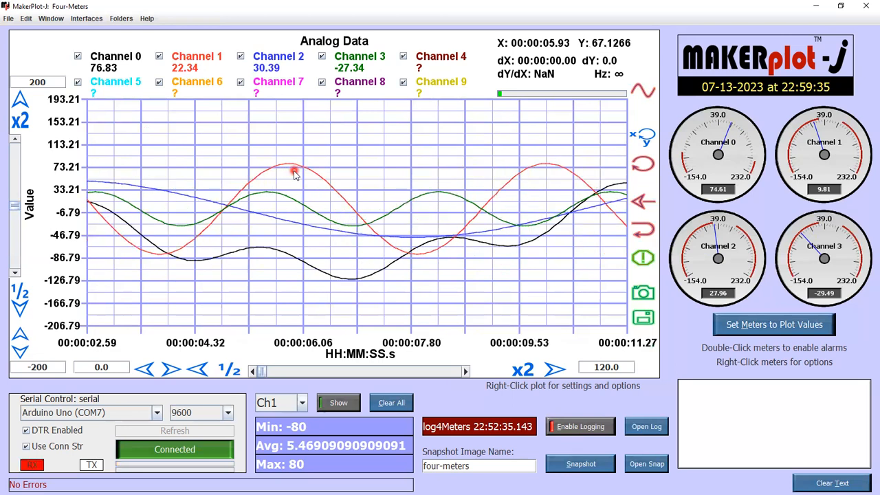
scroll(294, 174, down, 6)
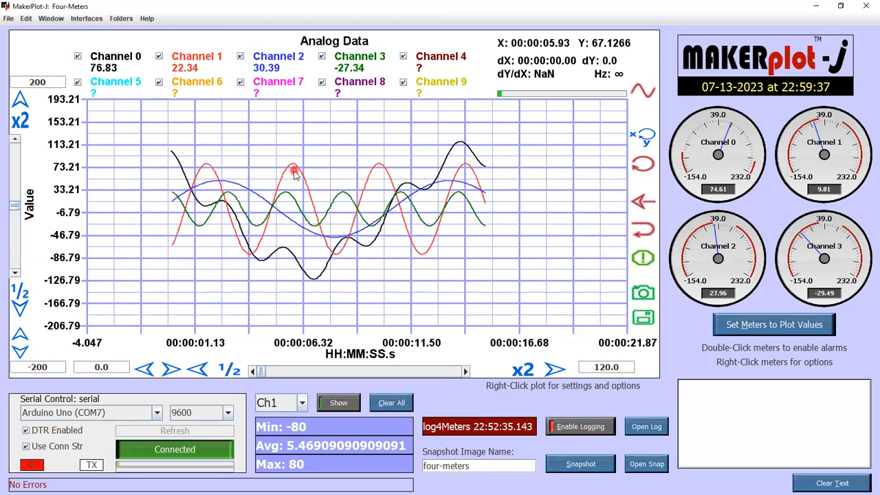
scroll(293, 173, up, 2)
scroll(294, 173, up, 5)
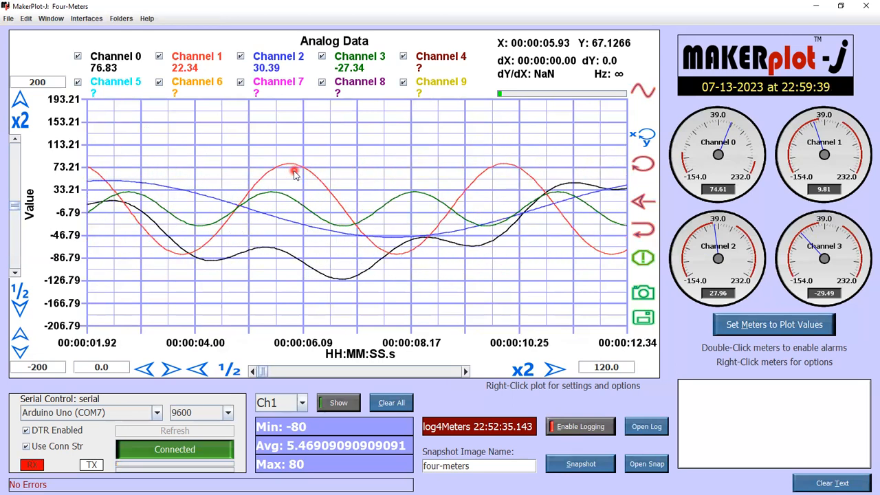
scroll(294, 174, down, 1)
scroll(294, 173, down, 3)
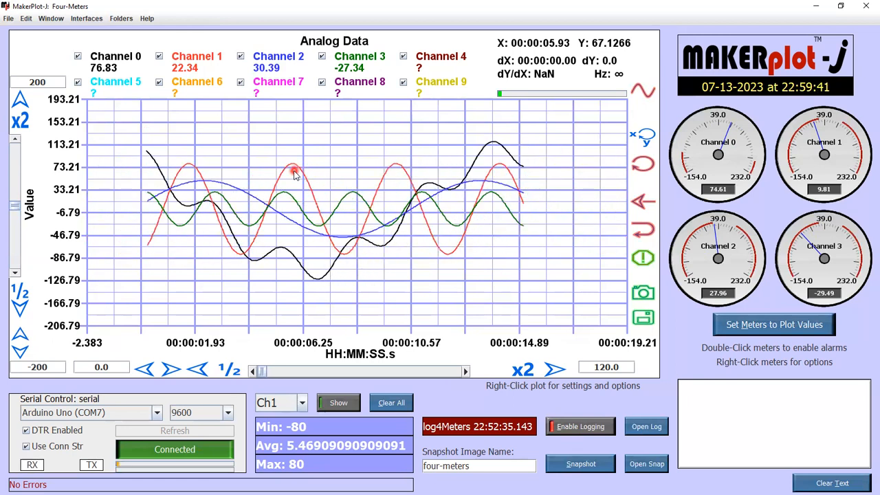
scroll(293, 174, down, 1)
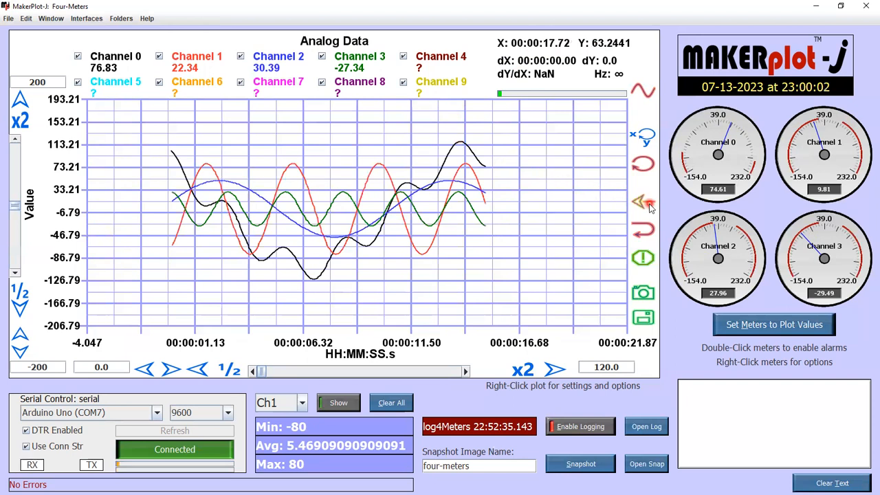
- Resume plotting and turn off the plot style's Time in HH:MM:SS.s option so the time axis uses seconds
click(643, 95)
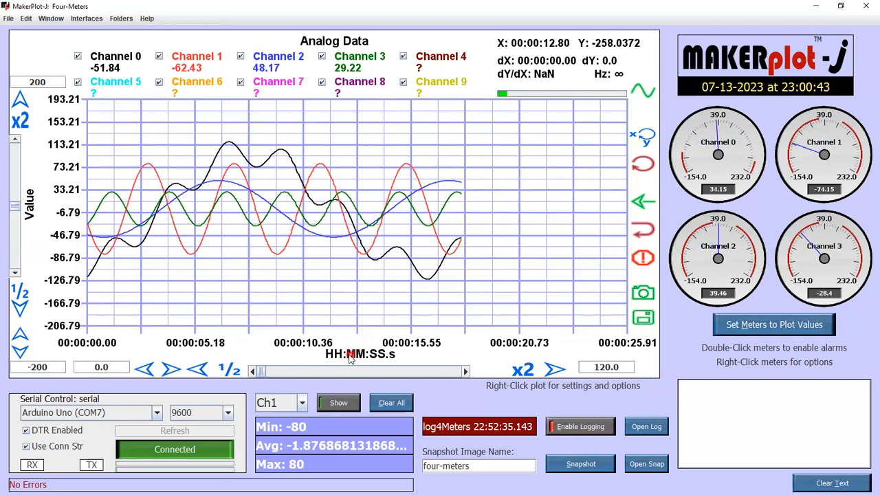
right_click(394, 211)
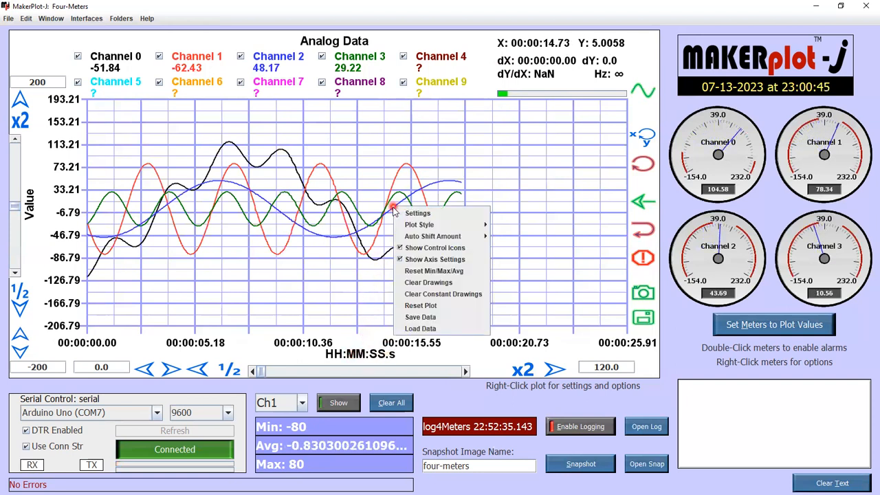
right_click(376, 210)
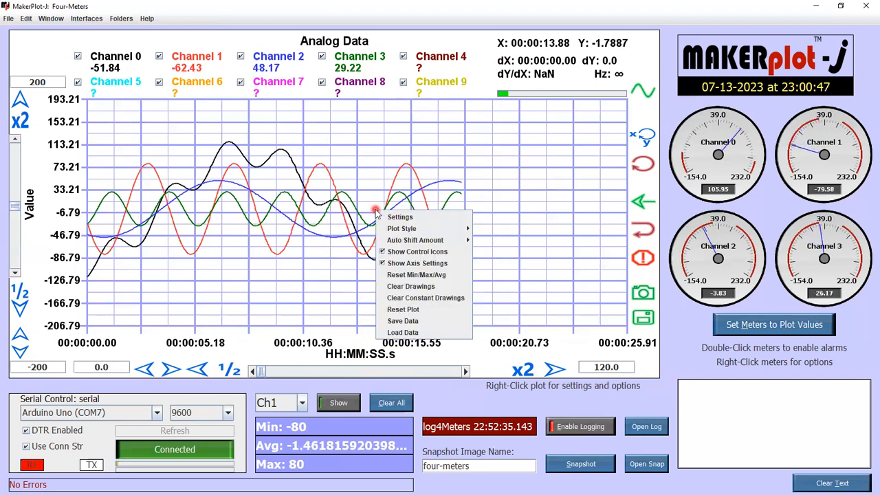
mouse_move(392, 228)
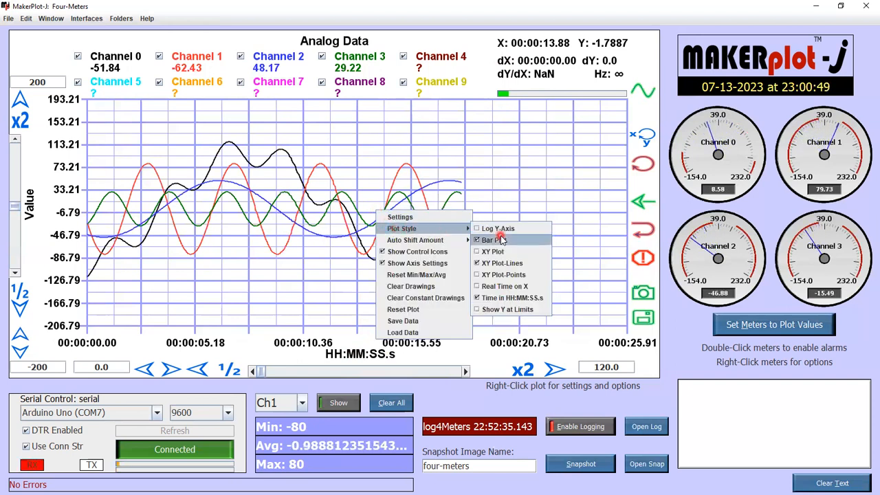
click(499, 299)
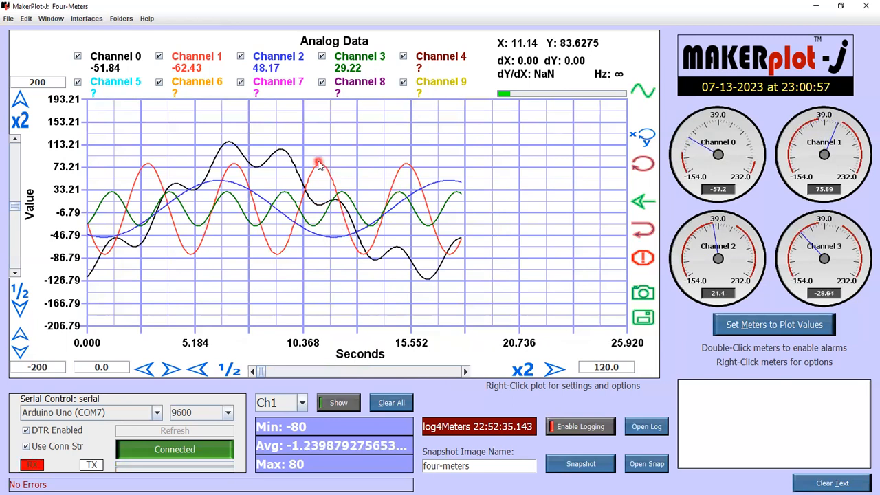
- Measure the interval between two adjacent Channel 1 peaks and the difference from a peak to the following trough
drag(319, 165, 409, 164)
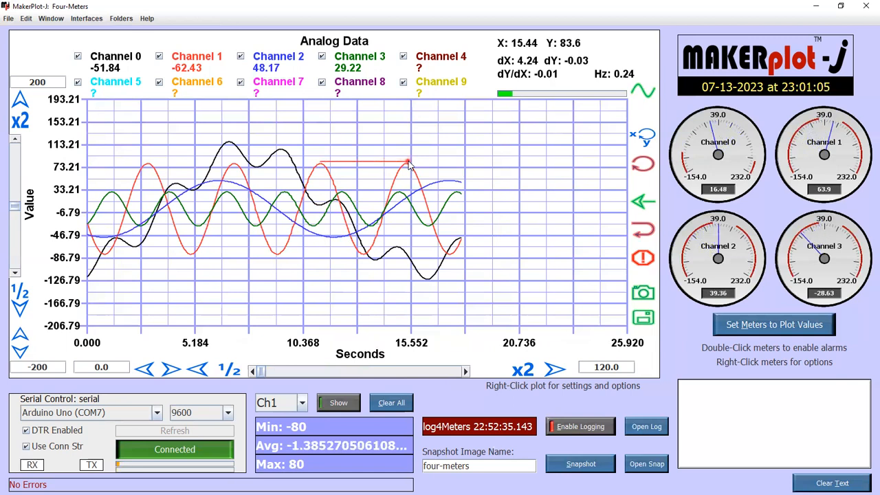
drag(408, 163, 408, 162)
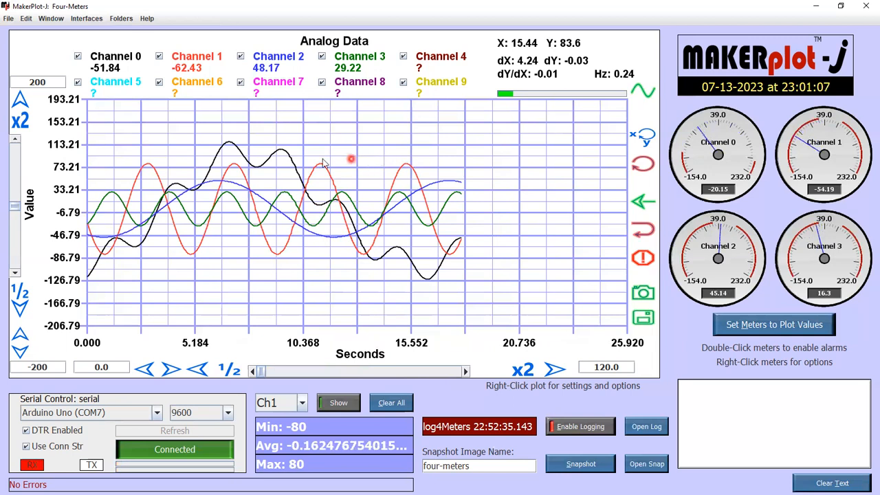
mouse_move(319, 168)
mouse_down()
mouse_move(319, 253)
mouse_move(320, 194)
mouse_up()
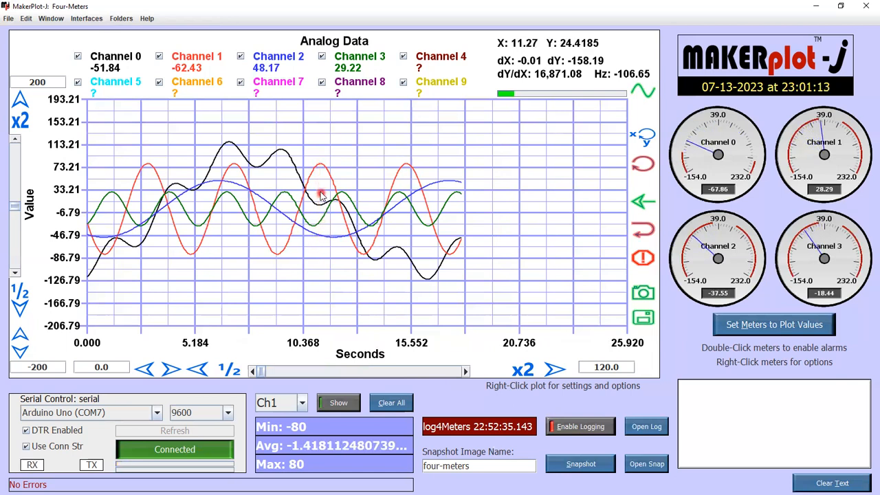
drag(320, 157, 362, 267)
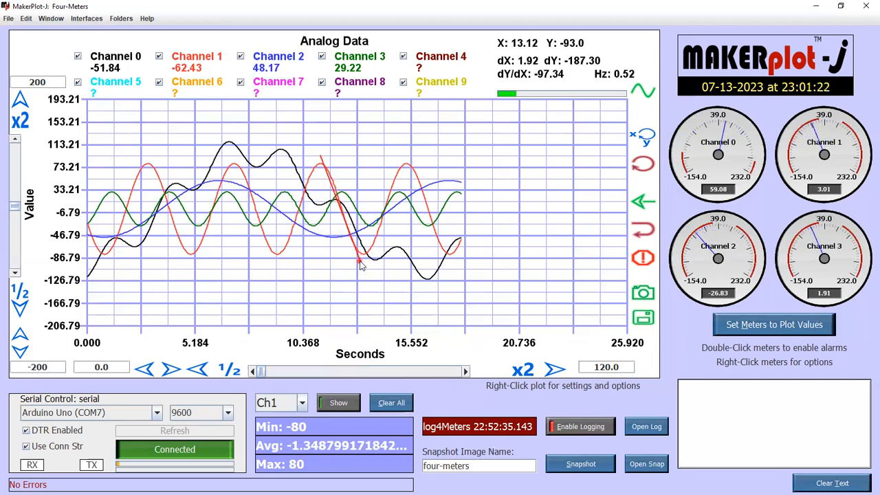
drag(362, 267, 334, 267)
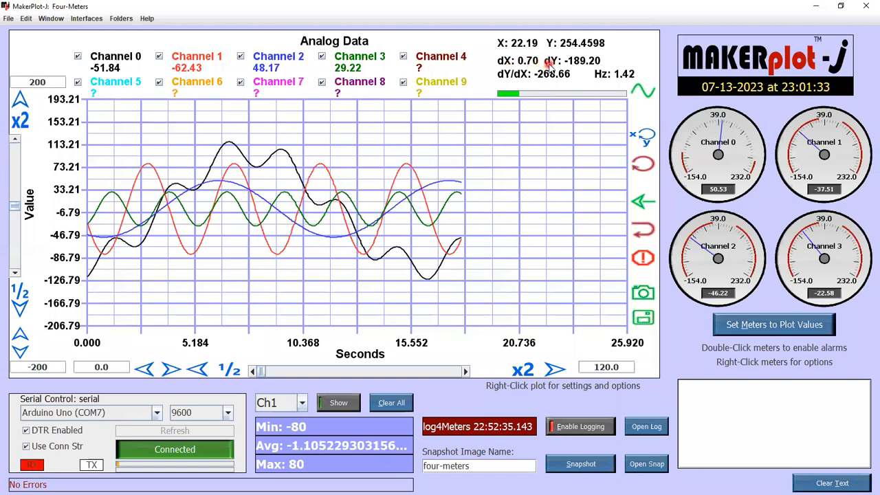
- Measure again near the Channel 1 peaks, pan the plot sideways, and measure the interval between Channel 0's two highest peaks
mouse_move(284, 146)
mouse_down()
mouse_move(319, 217)
mouse_move(285, 225)
mouse_move(359, 158)
mouse_move(401, 160)
mouse_up()
click(394, 161)
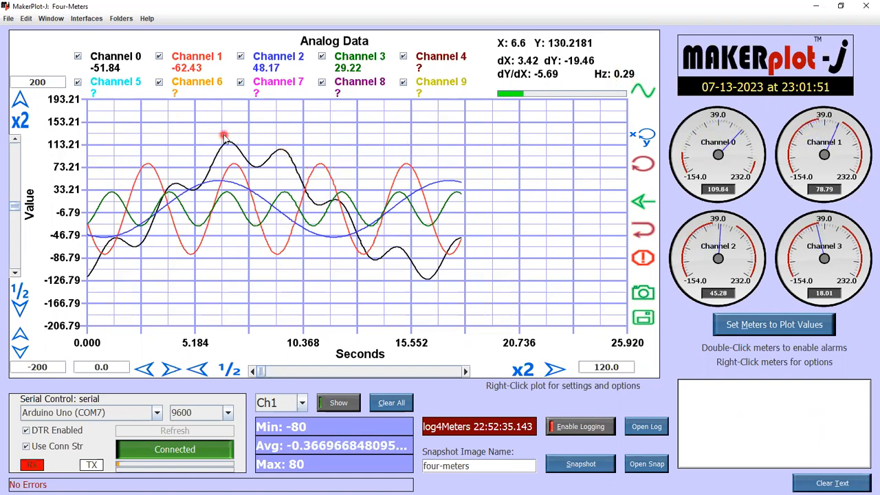
mouse_move(230, 141)
mouse_down()
mouse_move(273, 147)
mouse_move(270, 137)
mouse_move(330, 136)
mouse_move(326, 142)
mouse_up()
right_click(273, 142)
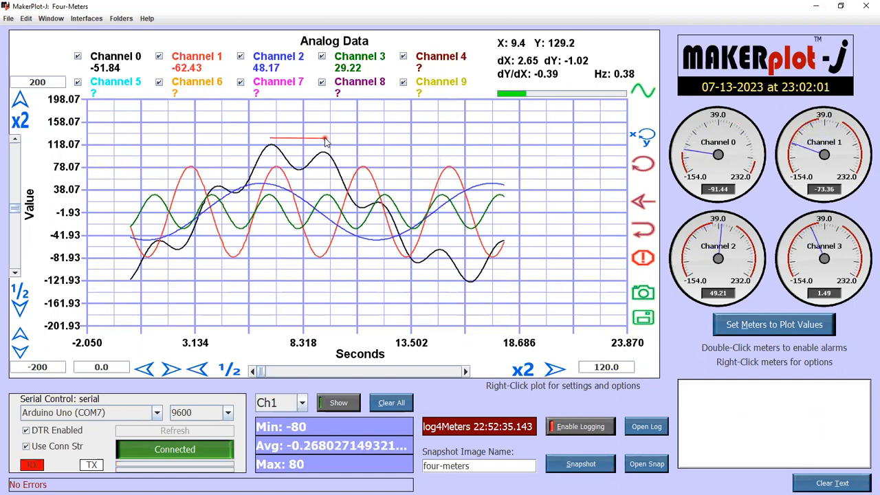
- Finish the measurement between Channel 0's two highest peaks, and turn on auto-shift so the resumed plot follows the newest data
drag(326, 141, 326, 141)
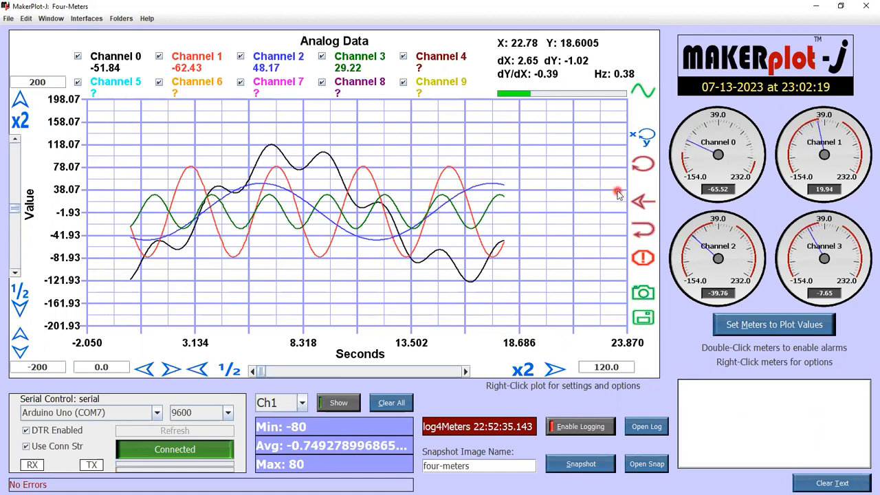
click(644, 108)
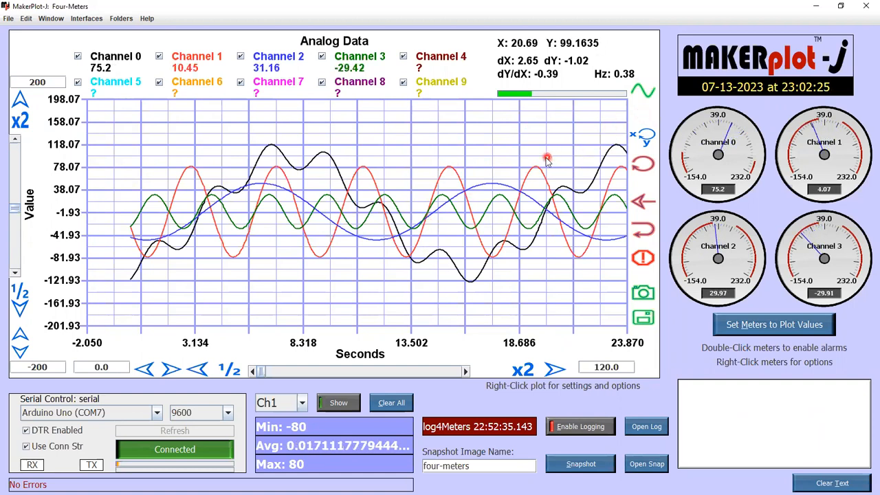
click(642, 204)
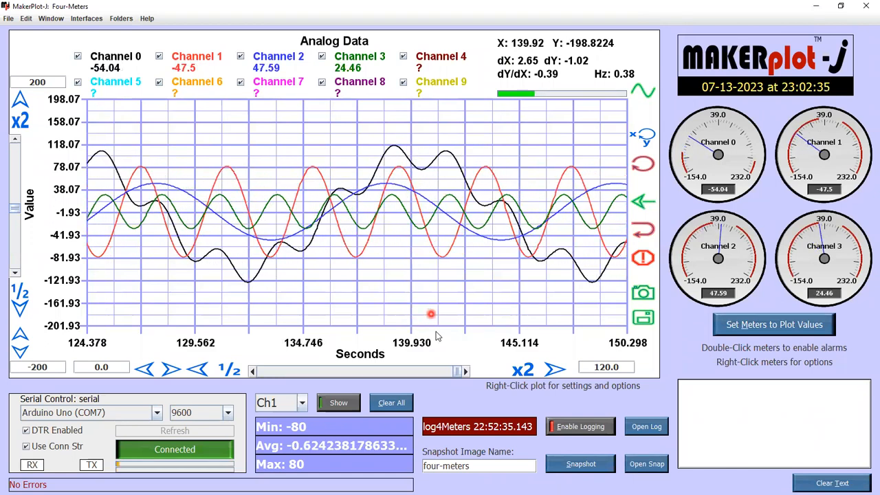
- Review earlier recorded data back and forth along the time axis, and return to the newest data with auto-shift on
drag(452, 371, 370, 375)
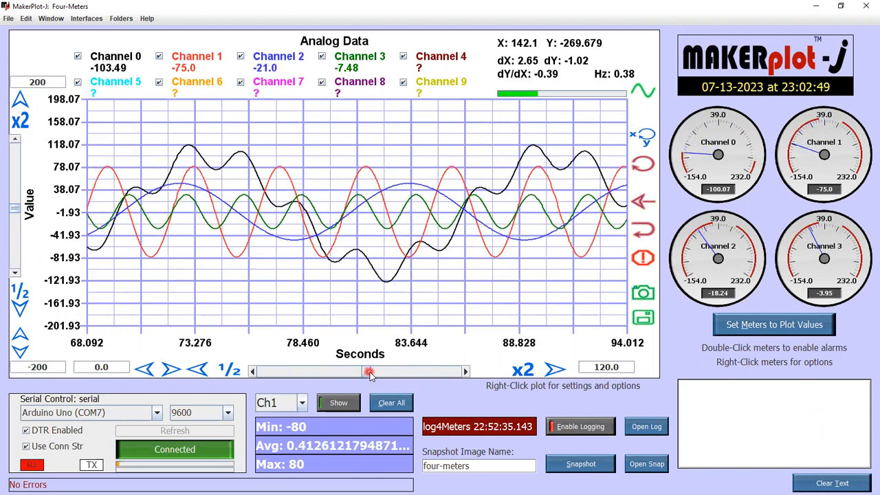
key(Page_Up)
key(Page_Up)
key(Page_Up)
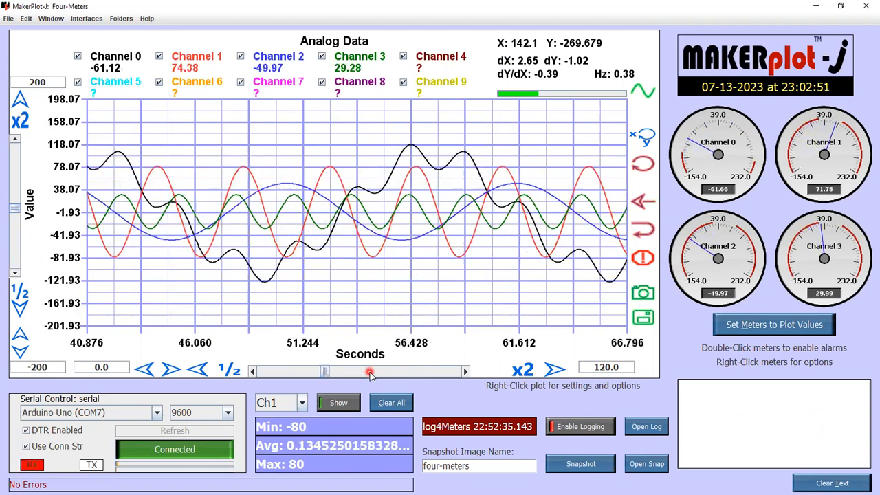
key(Page_Down)
key(Page_Down)
key(Page_Down)
key(Page_Down)
key(Page_Down)
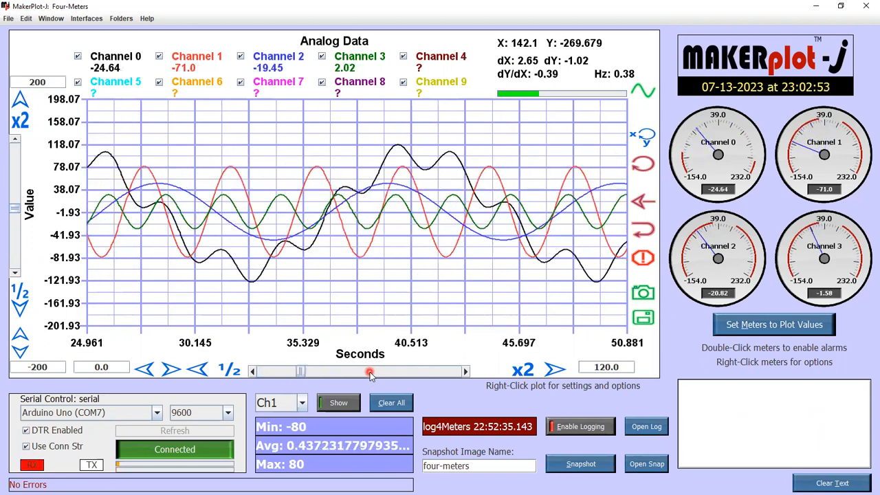
key(Page_Up)
key(Page_Up)
key(Page_Up)
key(Page_Up)
key(Page_Up)
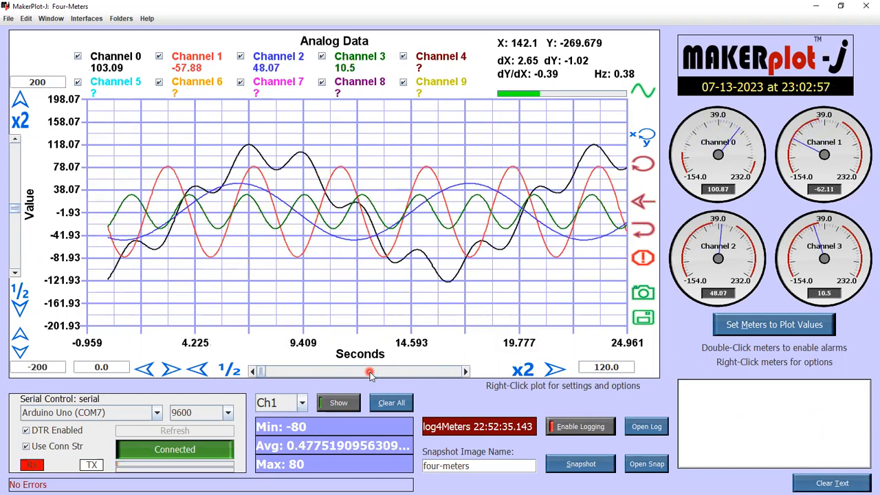
key(Page_Down)
key(Page_Down)
key(Page_Down)
key(Page_Down)
key(Page_Down)
key(Page_Up)
key(Page_Up)
key(Page_Up)
key(Page_Up)
key(Page_Up)
key(Page_Down)
key(Page_Down)
key(Page_Down)
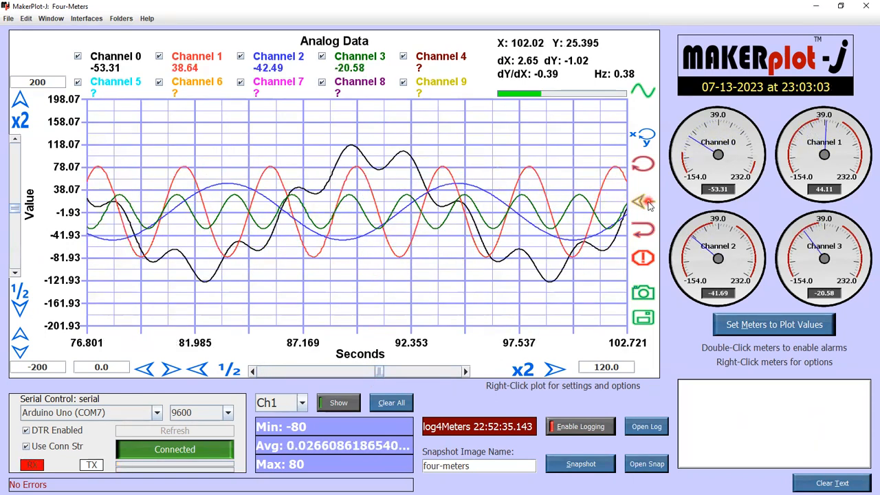
key(End)
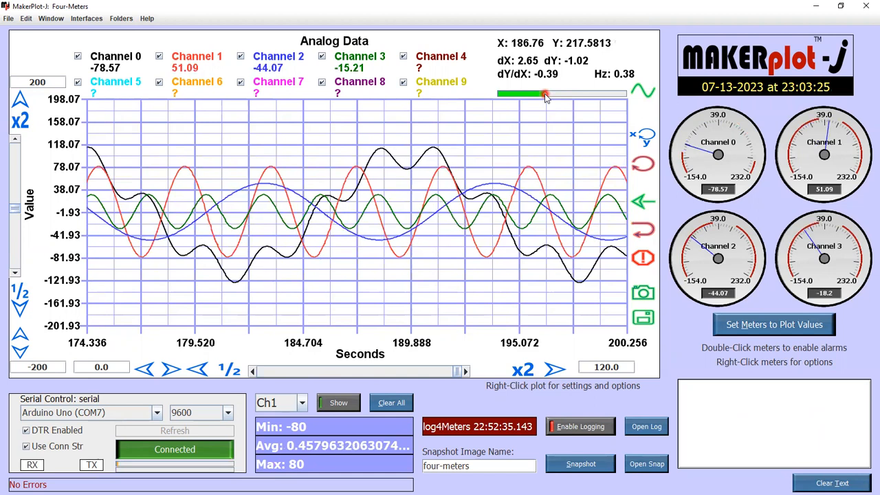
drag(545, 94, 622, 97)
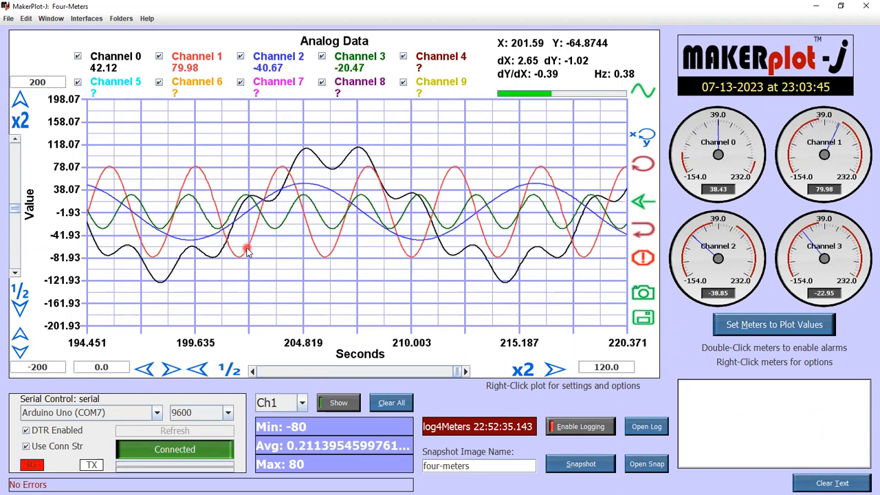
- Open the plot's settings to examine the Maximum Data Points/channel value, and return to the plot
right_click(359, 265)
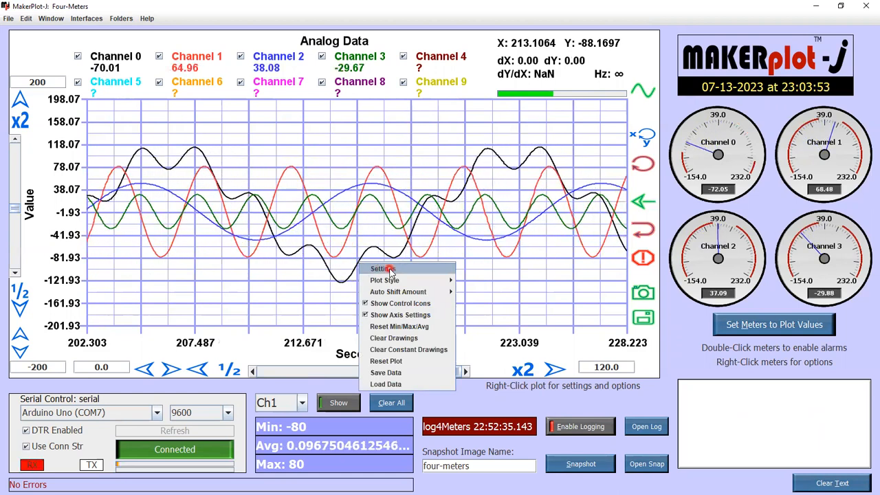
click(387, 269)
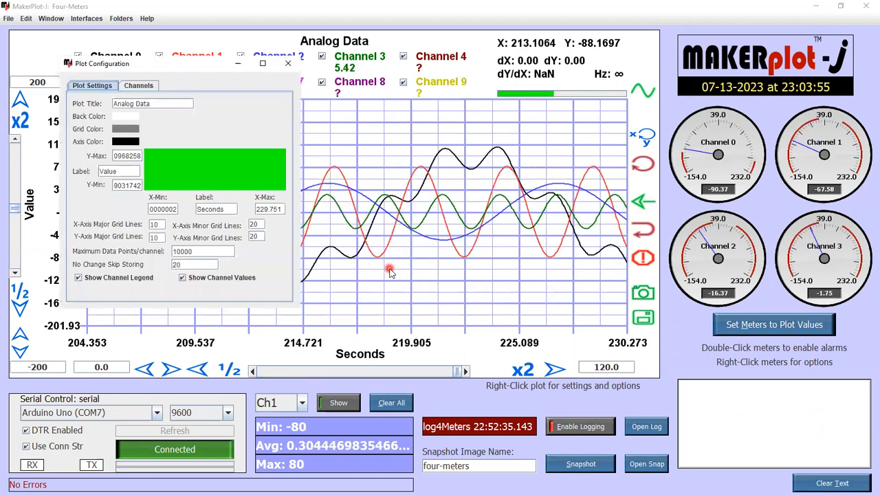
double_click(205, 252)
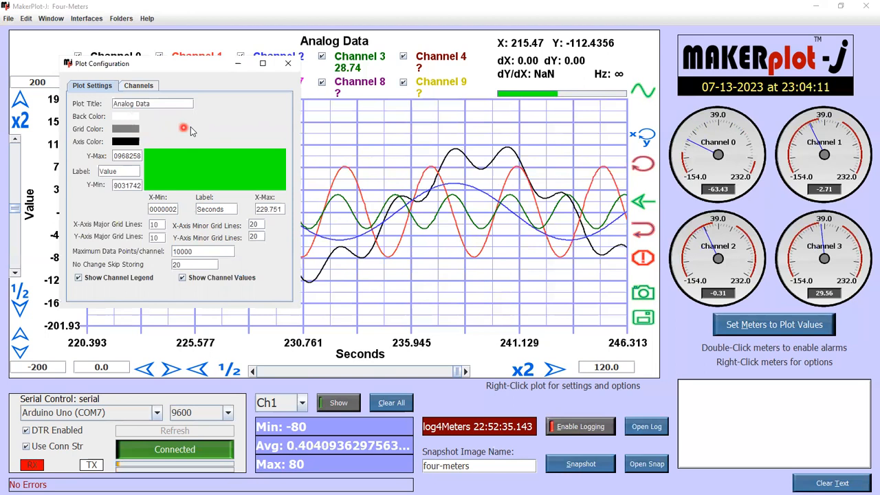
click(398, 231)
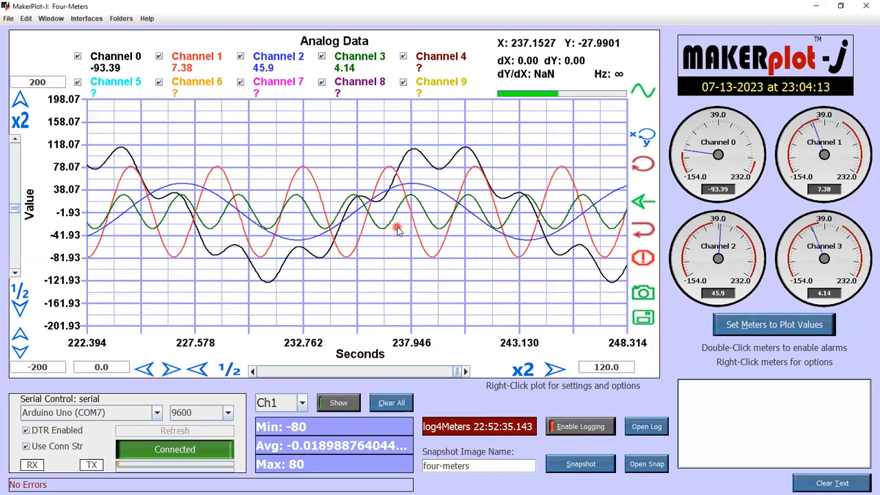
- Reopen the plot's settings and change the grid color to light green
right_click(397, 229)
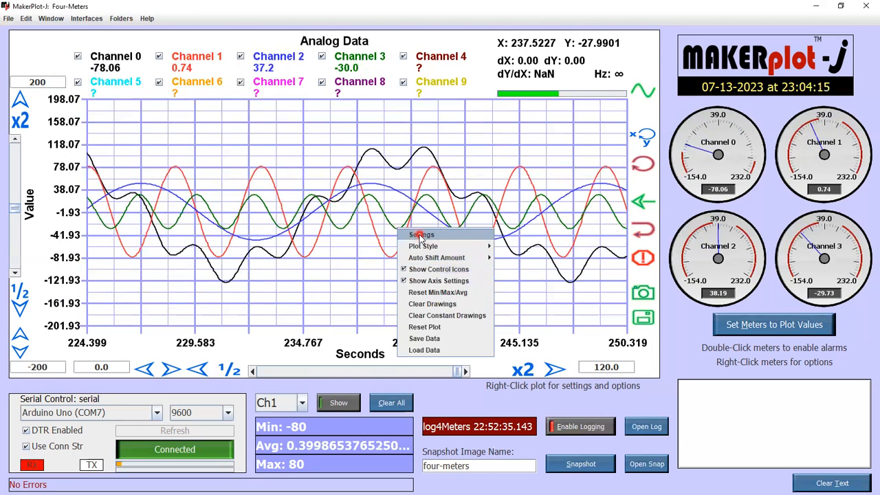
click(420, 234)
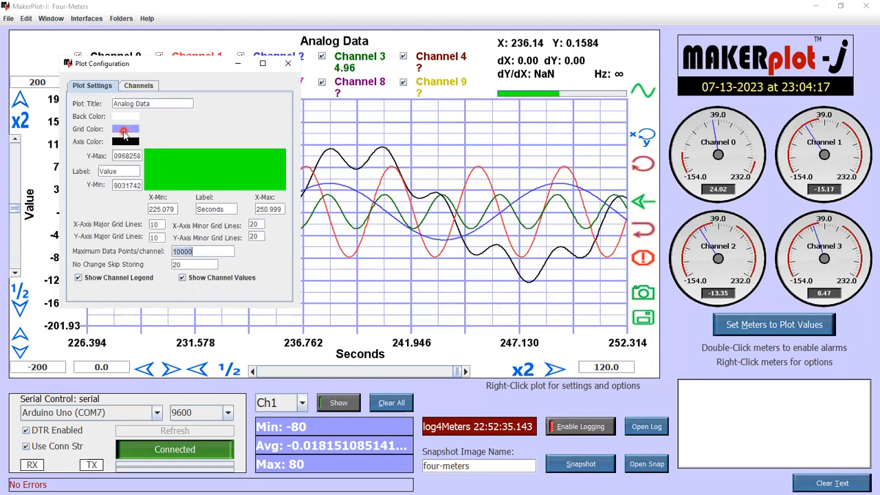
click(124, 132)
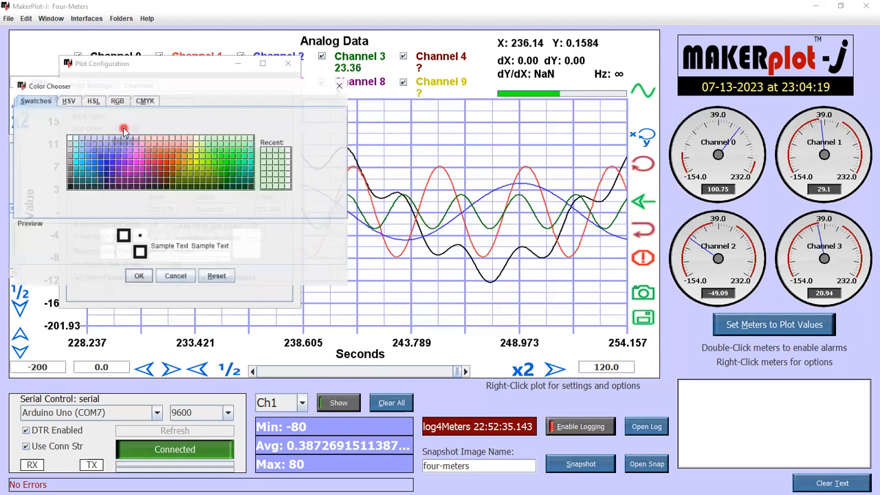
click(229, 147)
click(139, 277)
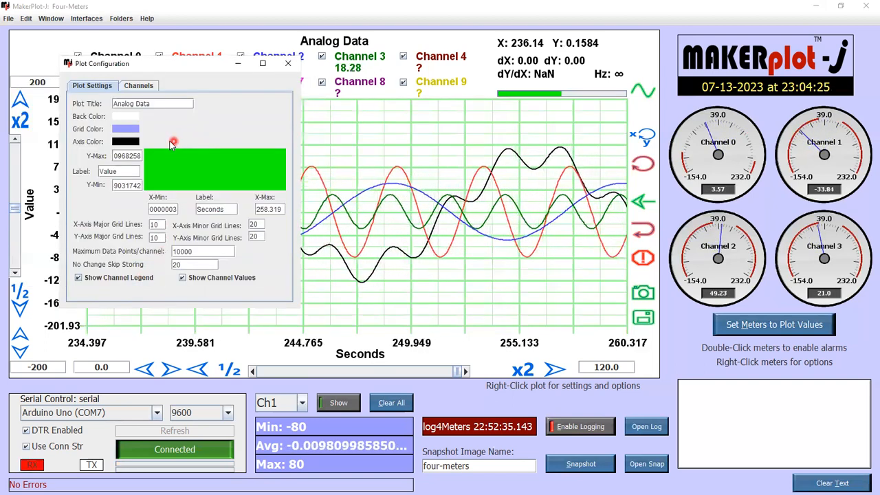
- Change the plot title to My Data
triple_click(157, 107)
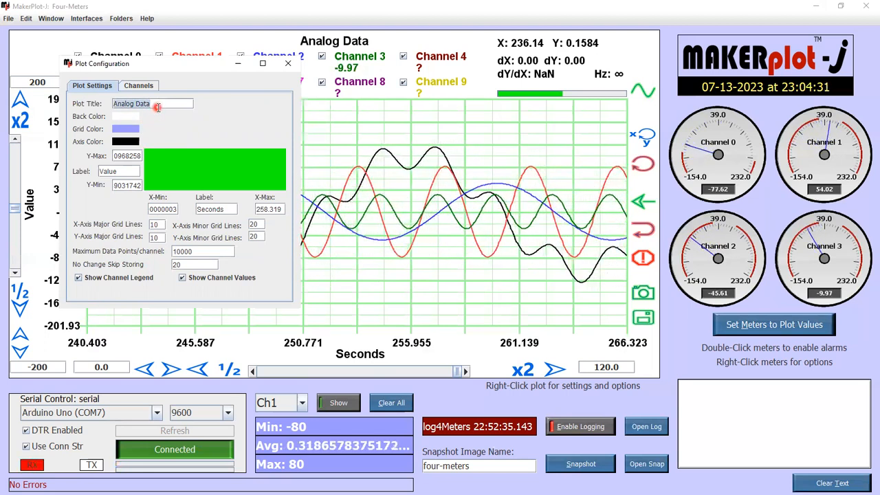
text(My D)
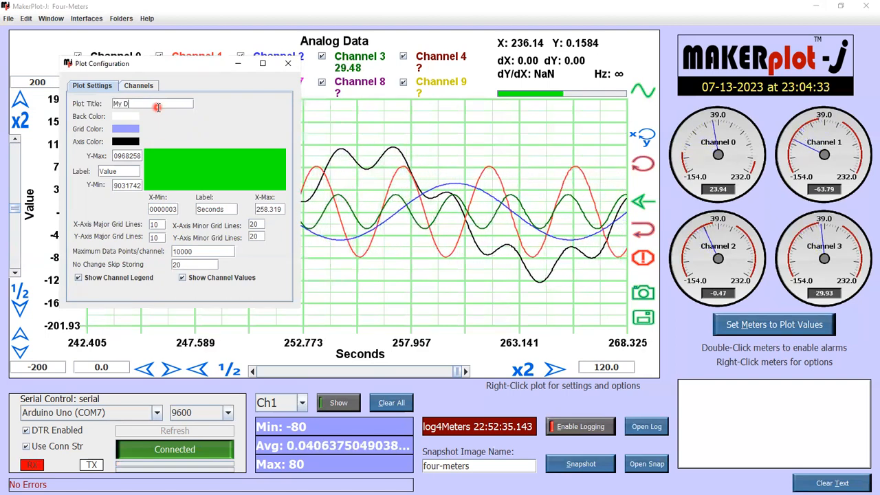
text(ata)
key(Return)
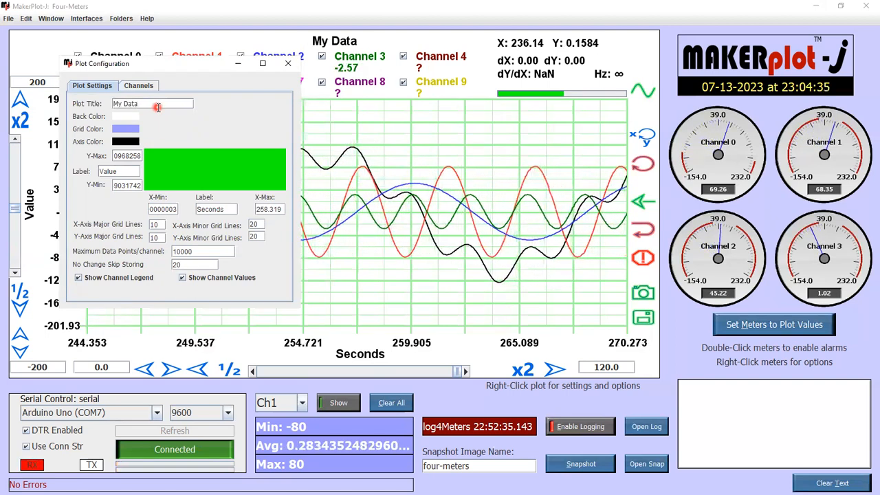
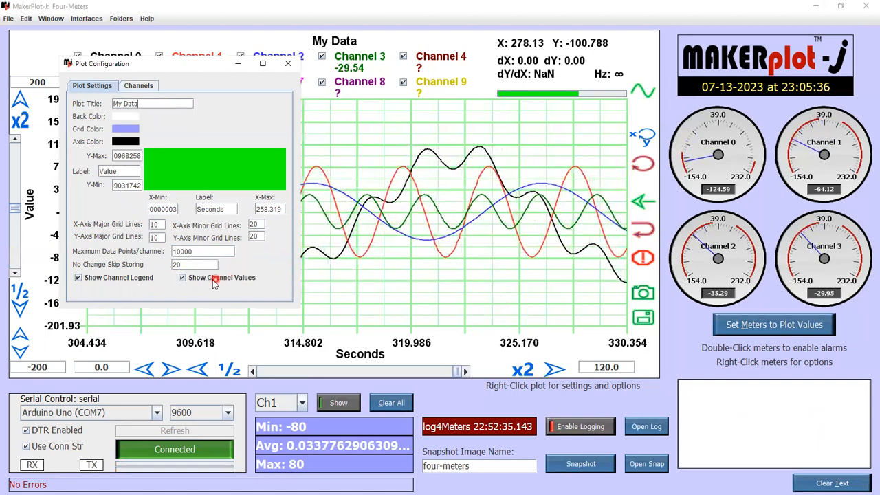
- Turn the channel legend off and back on, and do the same with the channel values
click(131, 278)
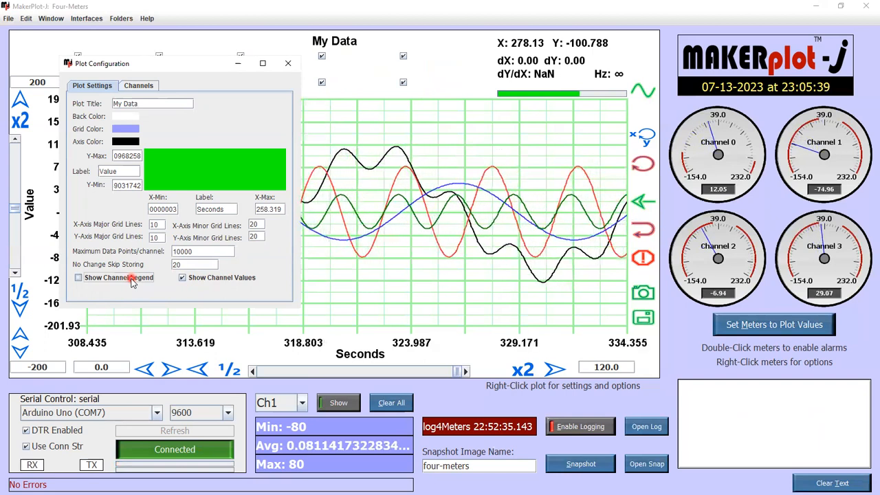
click(132, 278)
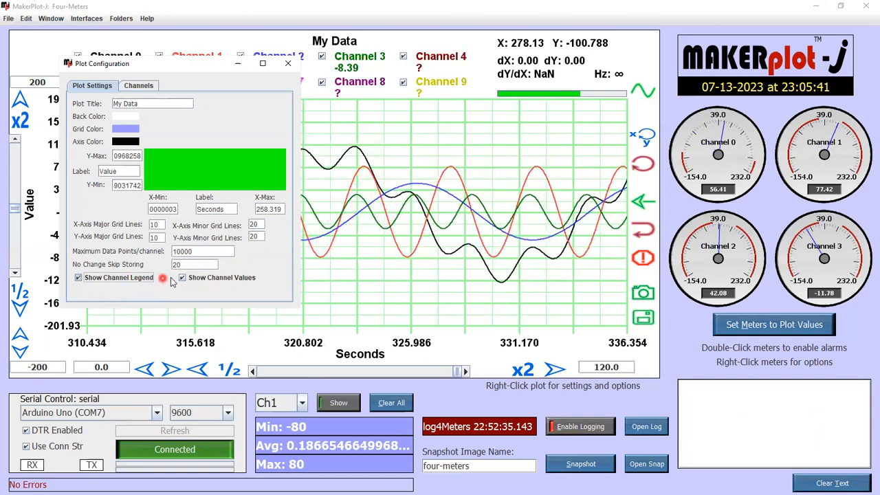
click(229, 278)
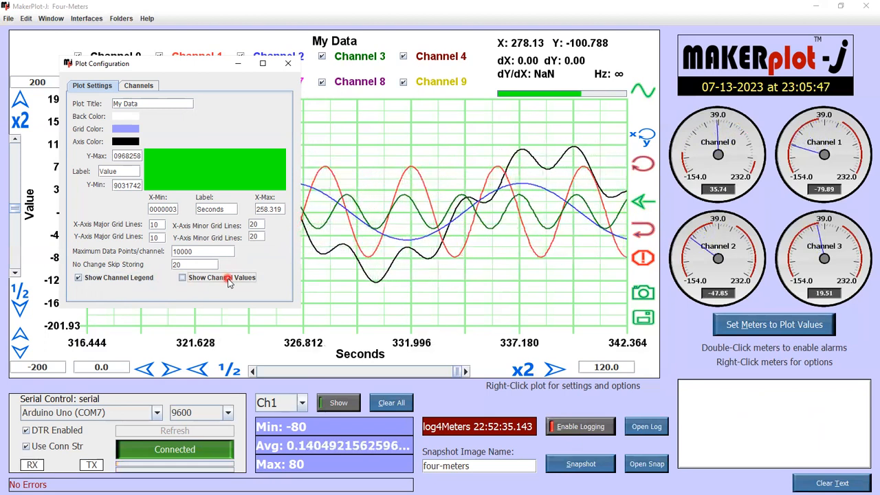
click(229, 279)
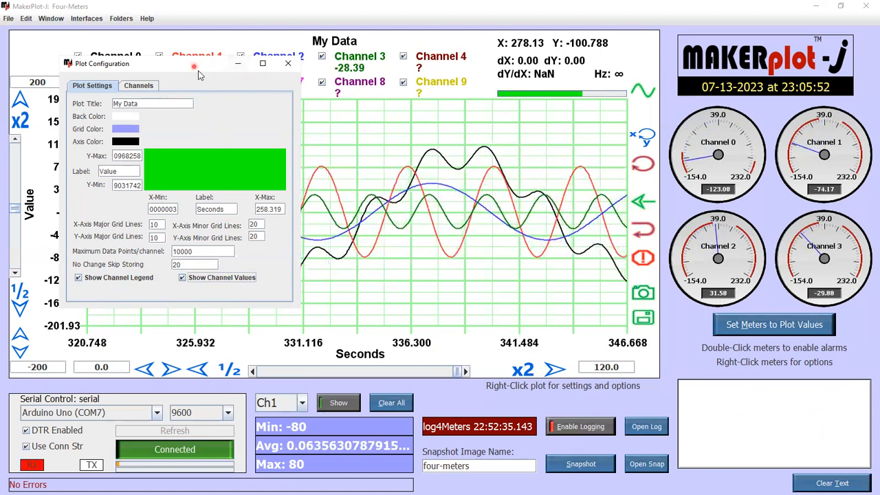
- Move the plot configuration dialog aside, and in the channel settings hide Channel 0 and set its legend to Temperature
drag(198, 74, 298, 118)
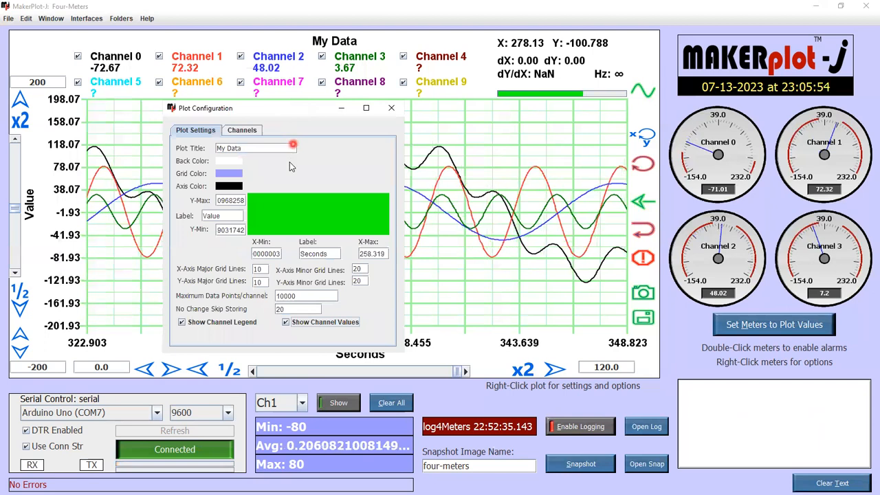
click(244, 132)
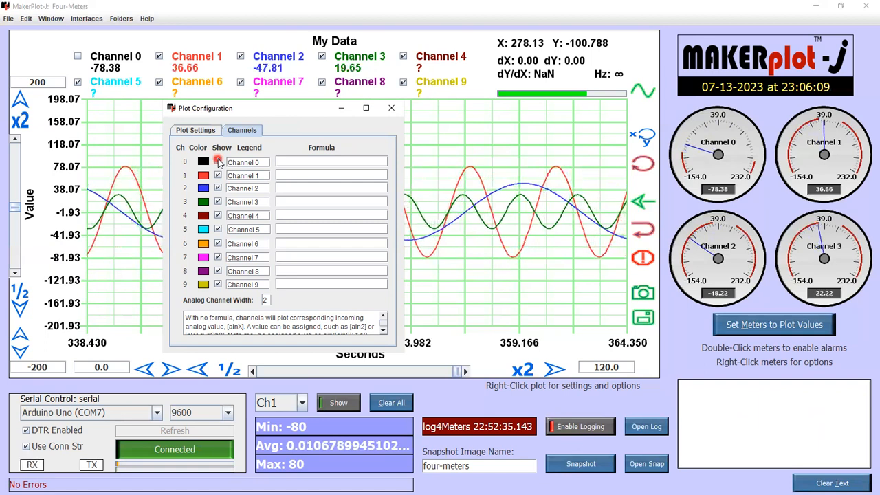
click(261, 161)
triple_click(258, 162)
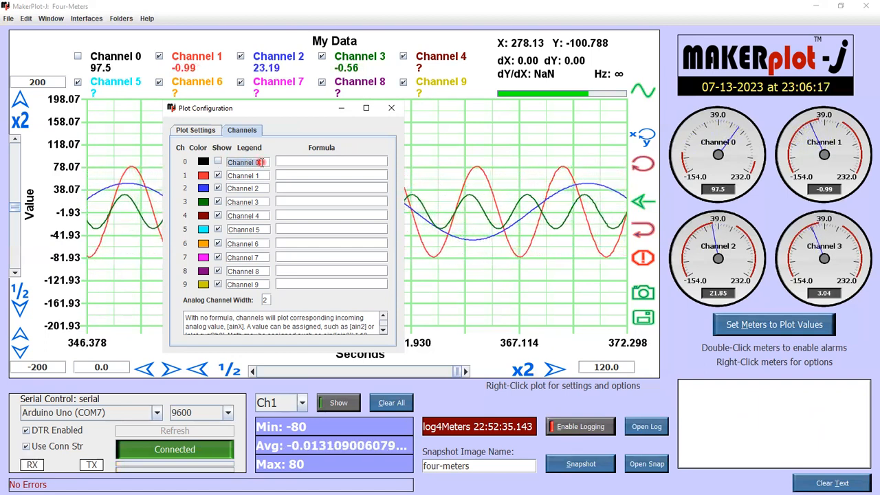
text(Temperature)
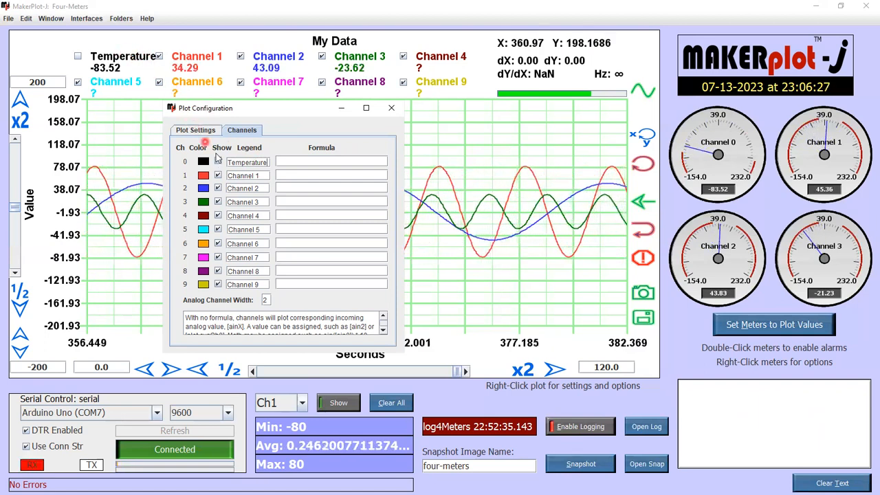
- Show the Temperature channel's trace with the formula [ain0] * 2 applied, and clear that formula again
click(299, 175)
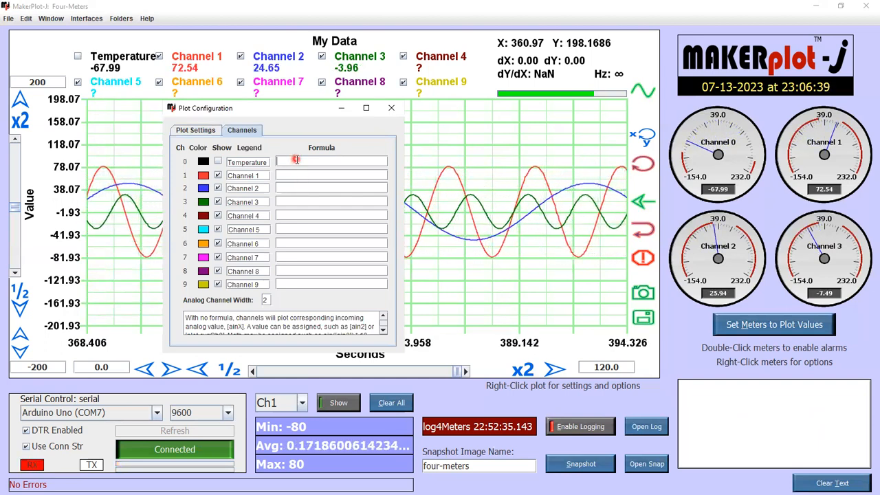
text(ain0] * 2)
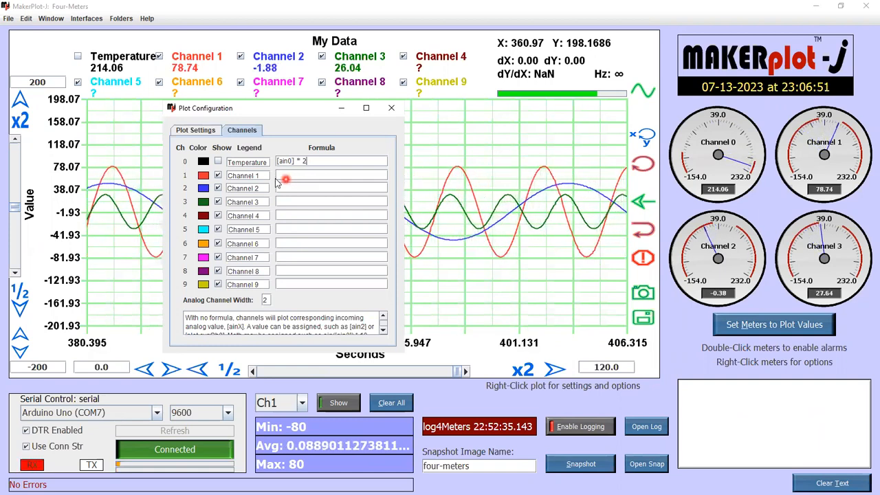
click(217, 161)
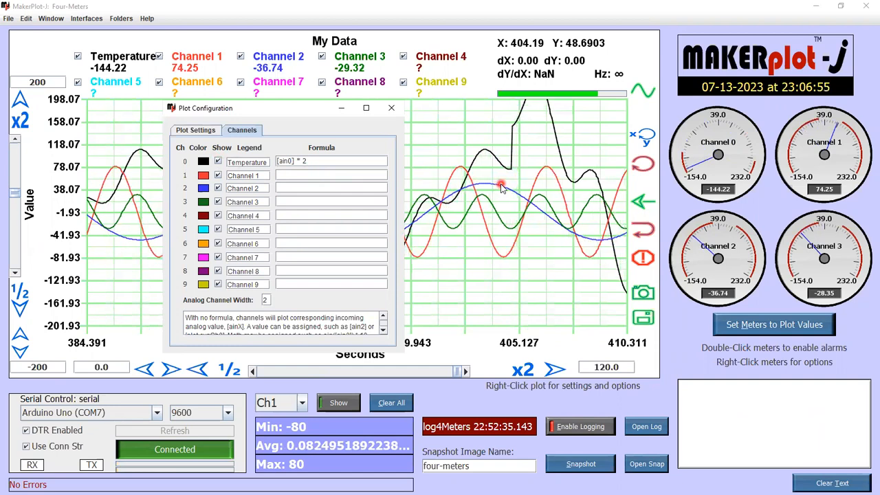
triple_click(344, 162)
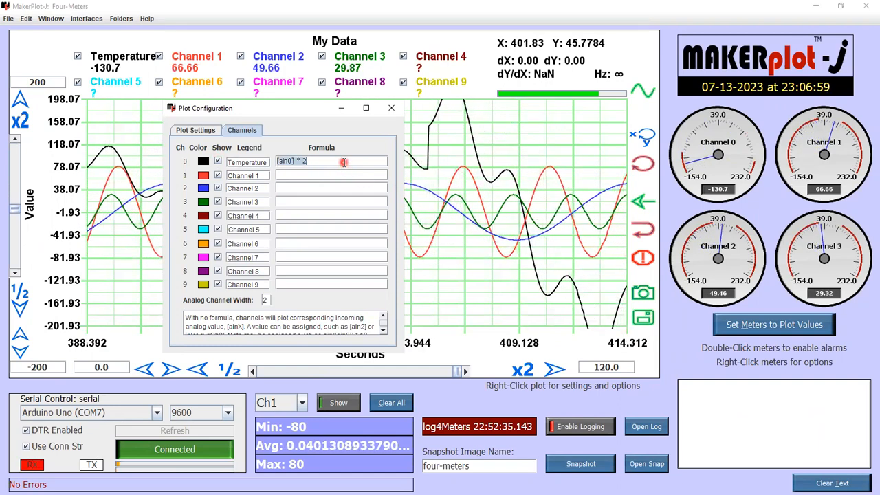
key(BackSpace)
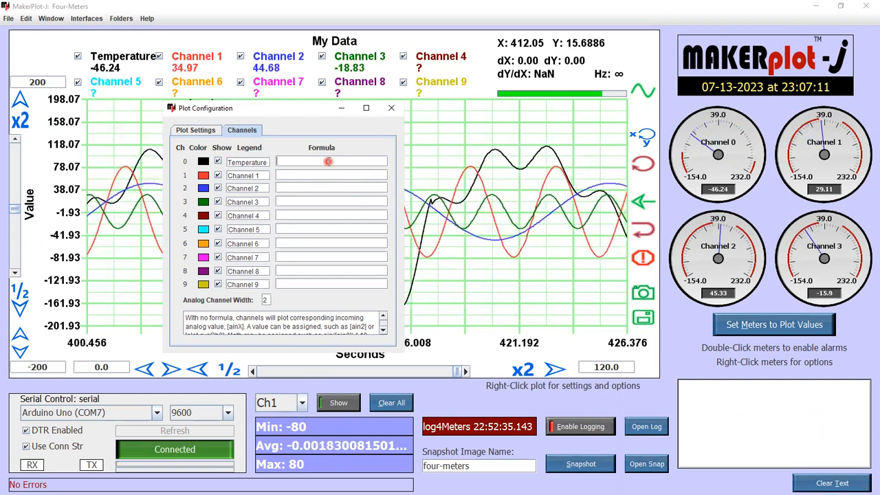
- Set the analog channel width to 3, look over the formula help text, and close the plot configuration
click(266, 300)
click(274, 300)
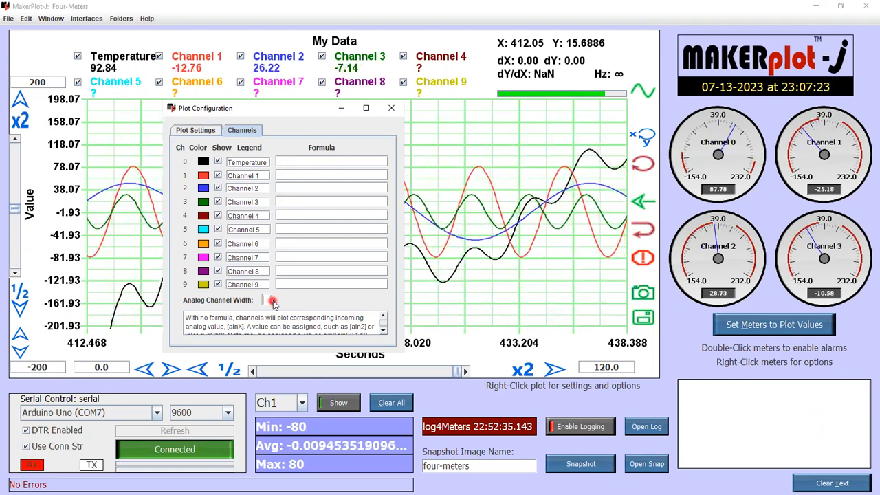
text(3)
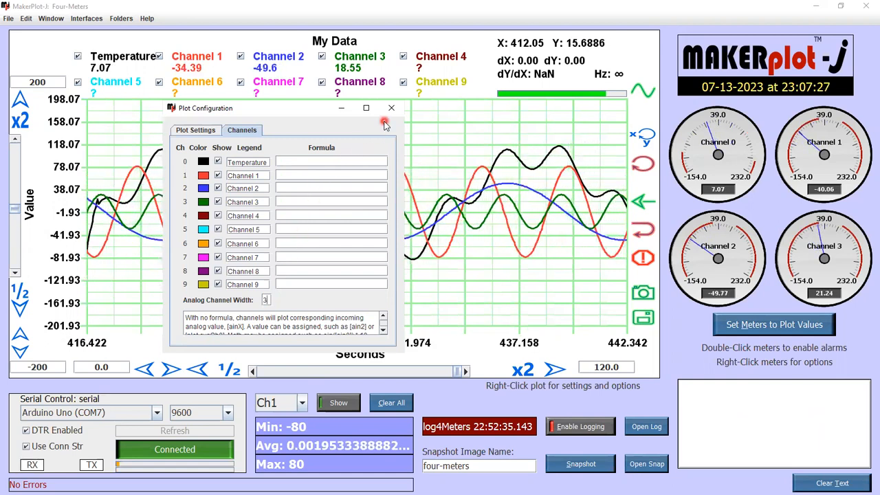
scroll(336, 332, down, 1)
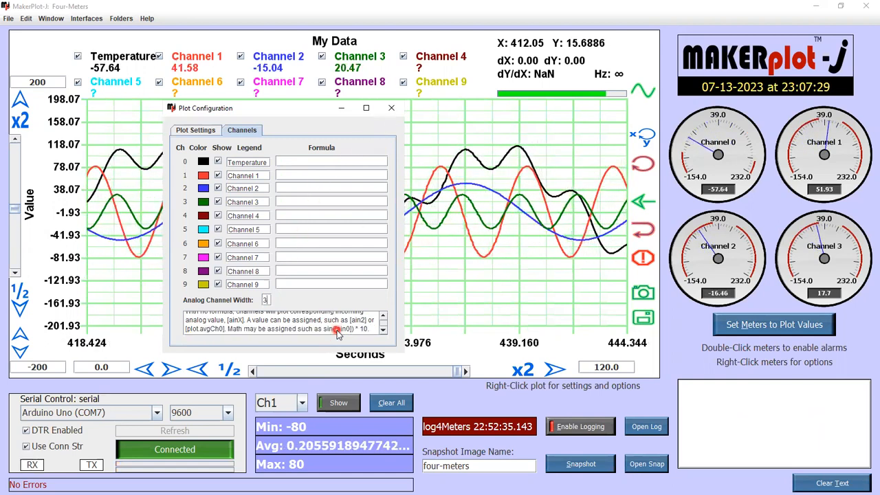
scroll(337, 329, up, 1)
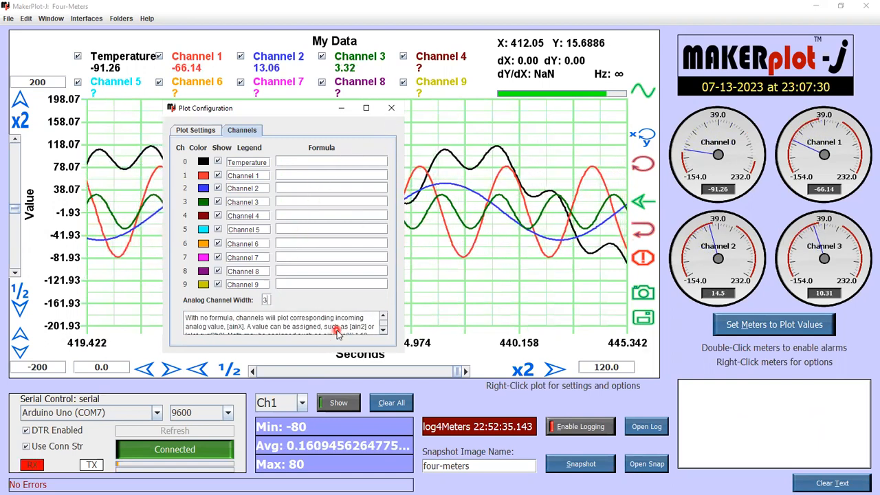
click(389, 111)
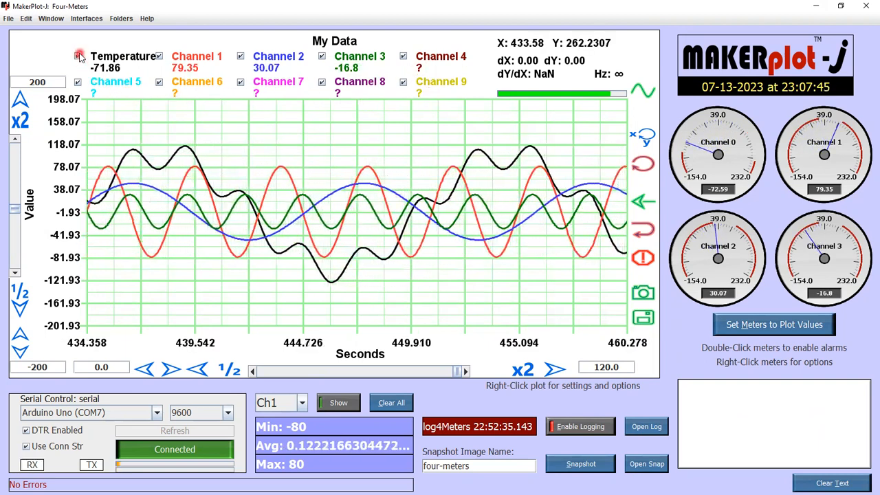
- Turn on automatic scaling of the plot's Y axis and clear all minimum, average and maximum values
click(23, 342)
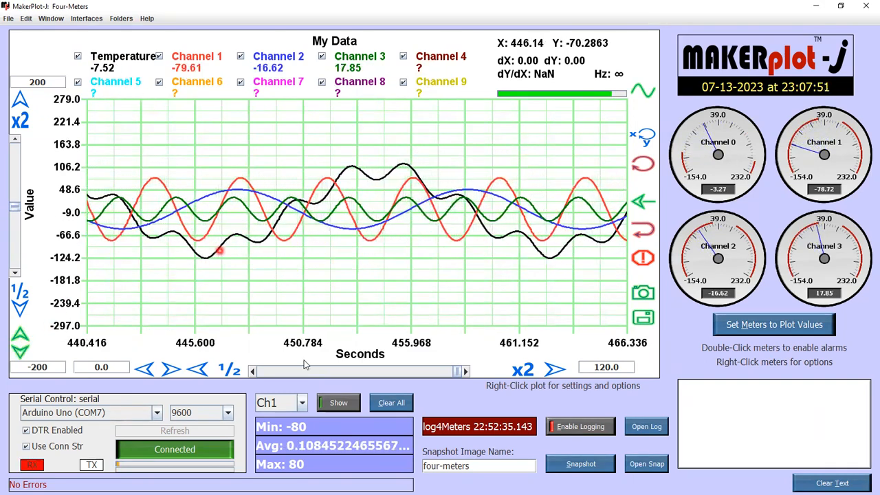
click(396, 404)
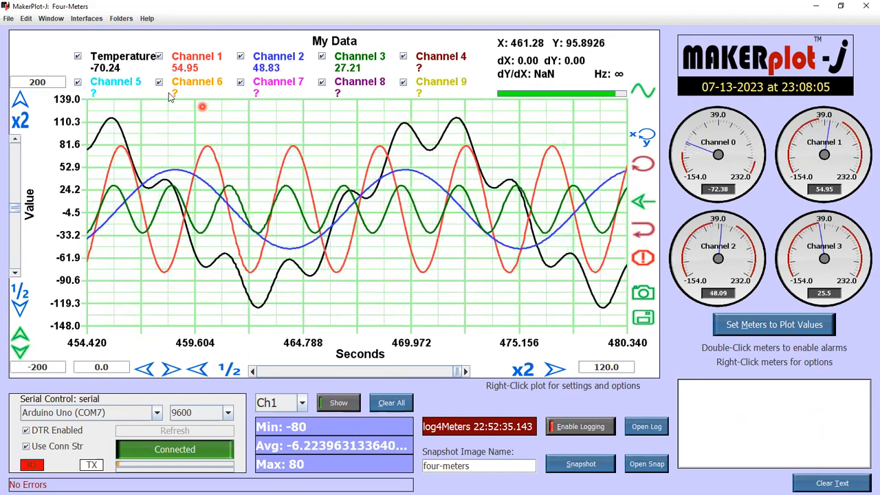
- Hide the Temperature and Channel 1 traces on the plot and show both again
click(77, 57)
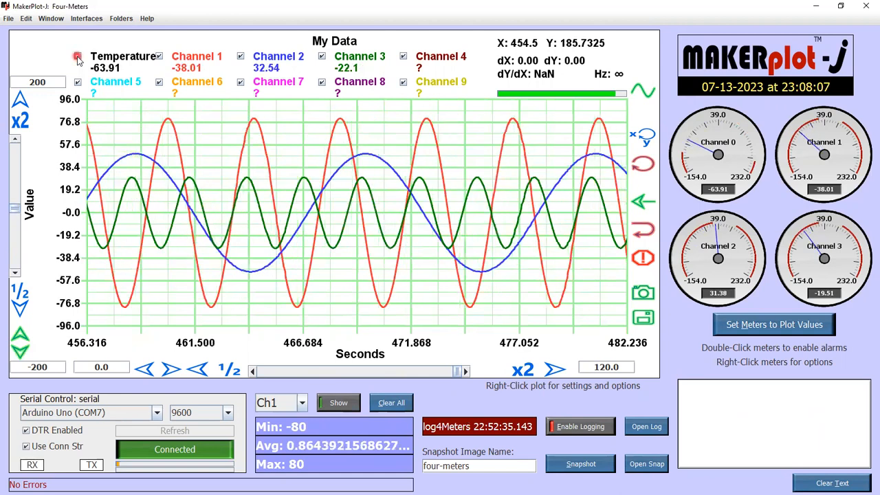
click(160, 57)
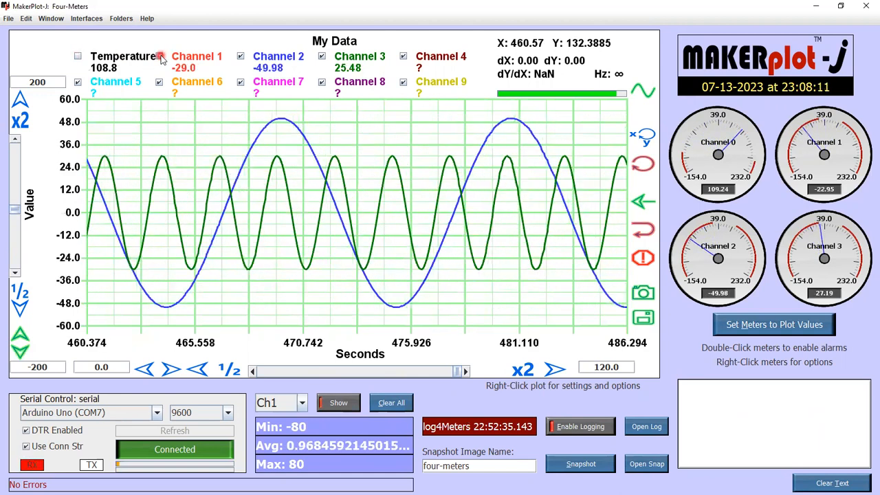
click(77, 57)
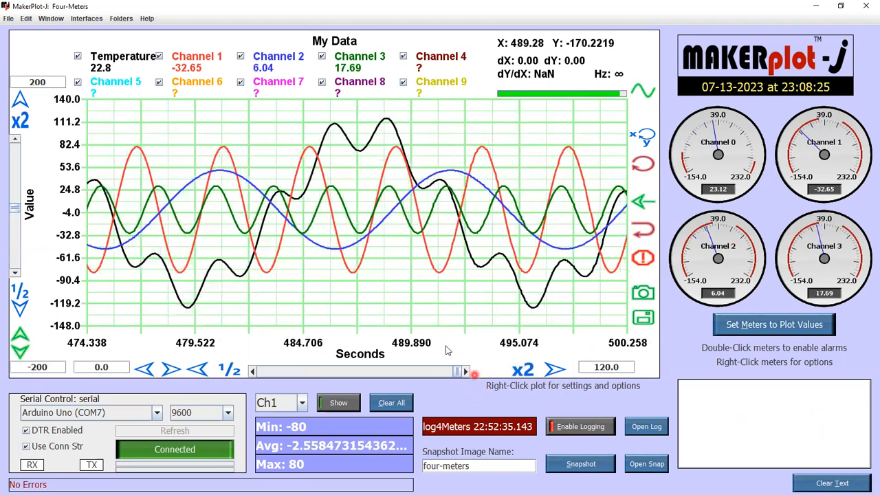
- Hide the plot's control icons and axis settings, show the control icons again, and review the plot's remaining options
right_click(356, 229)
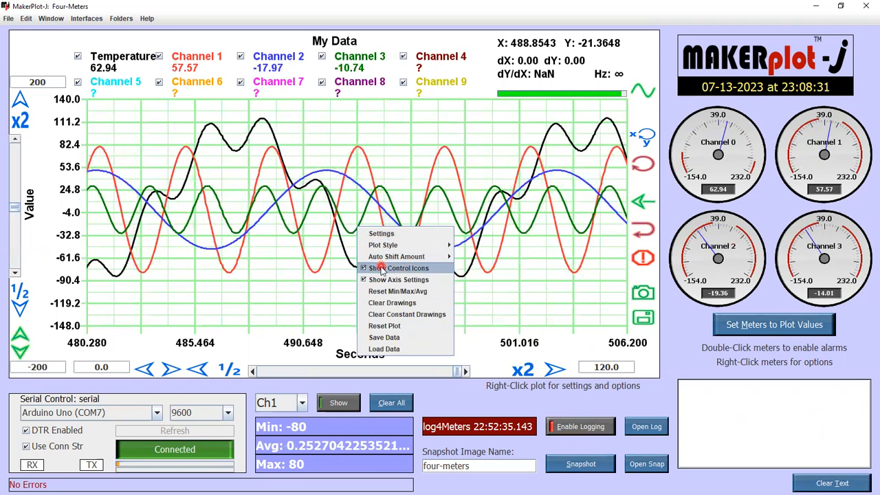
click(382, 269)
right_click(382, 239)
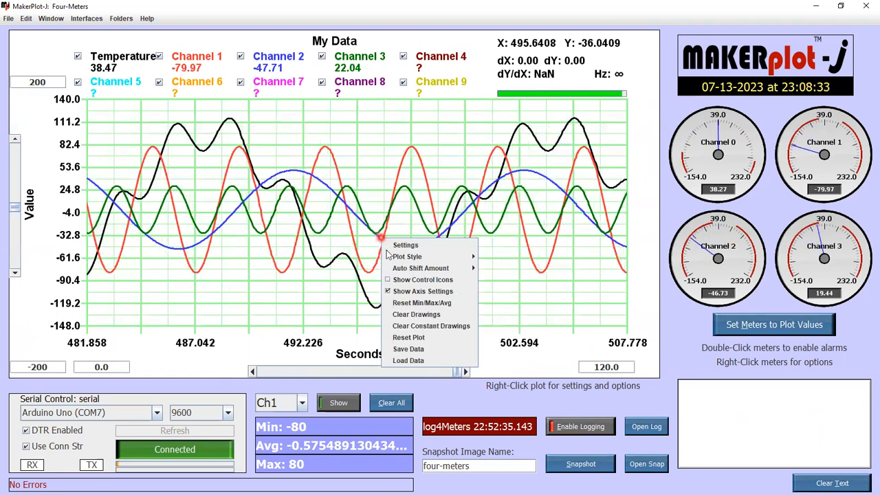
click(403, 292)
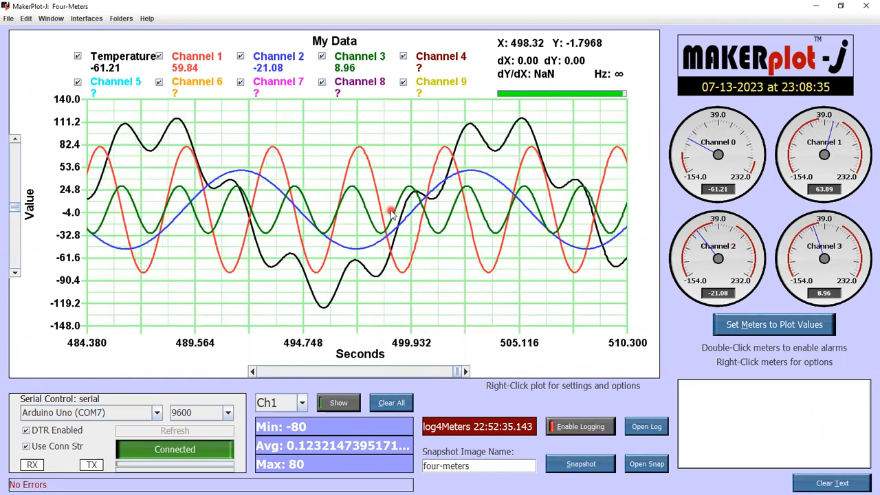
right_click(390, 214)
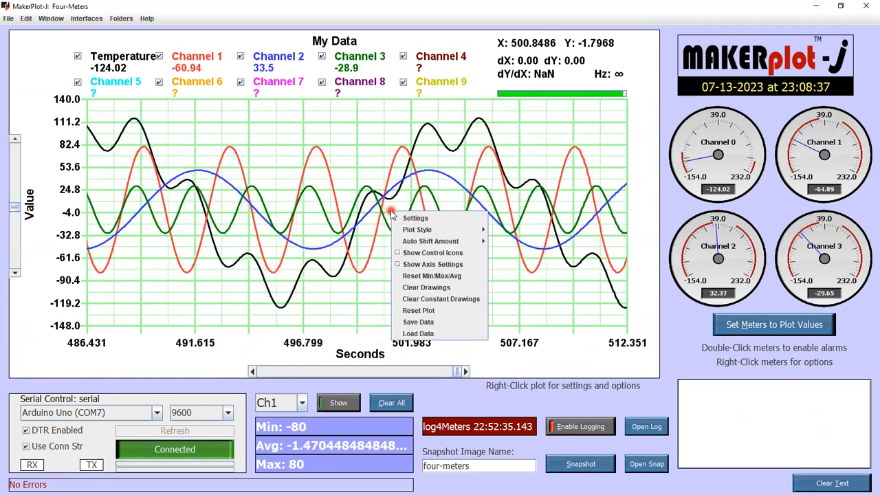
click(410, 252)
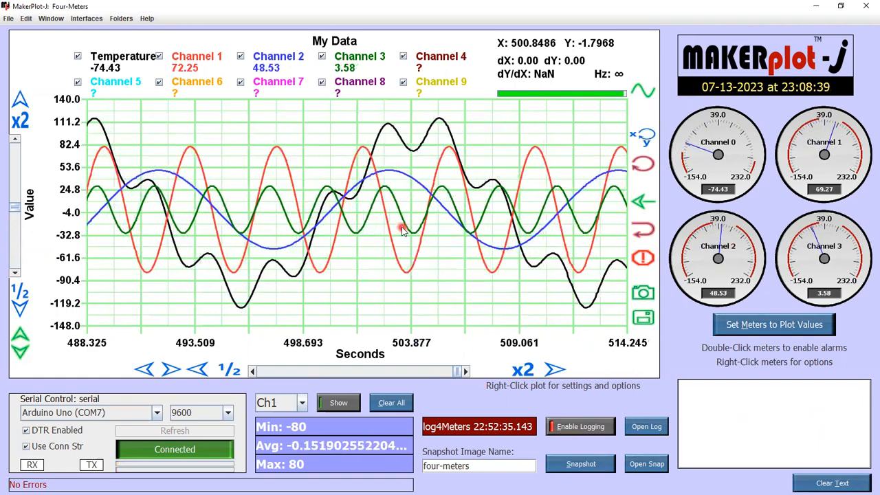
right_click(404, 231)
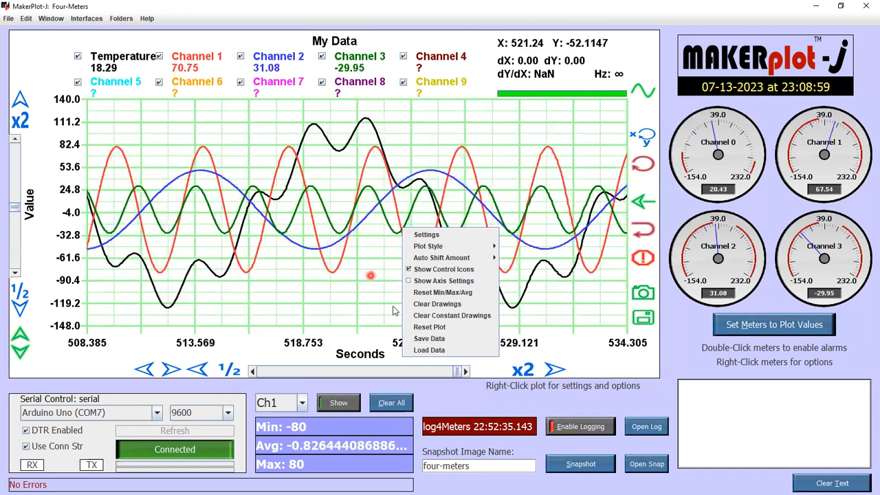
click(347, 274)
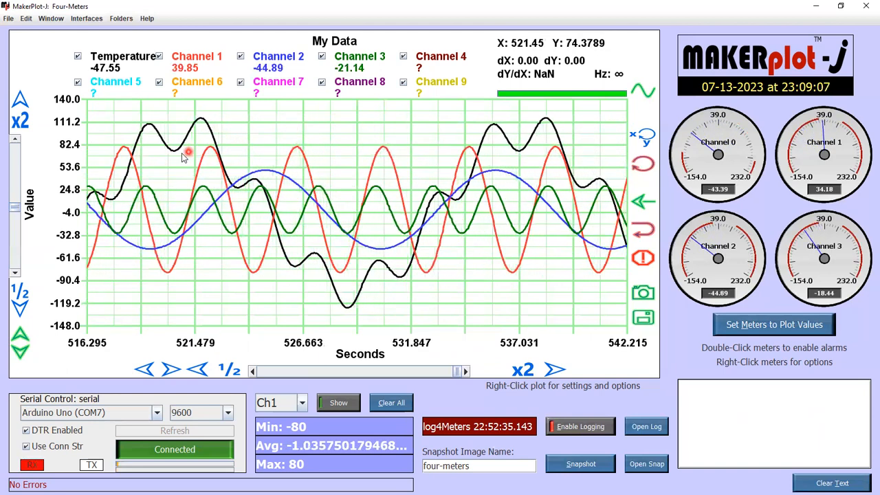
- Review the interface loading options and save the current interface settings as test in the four_meters folder
click(9, 20)
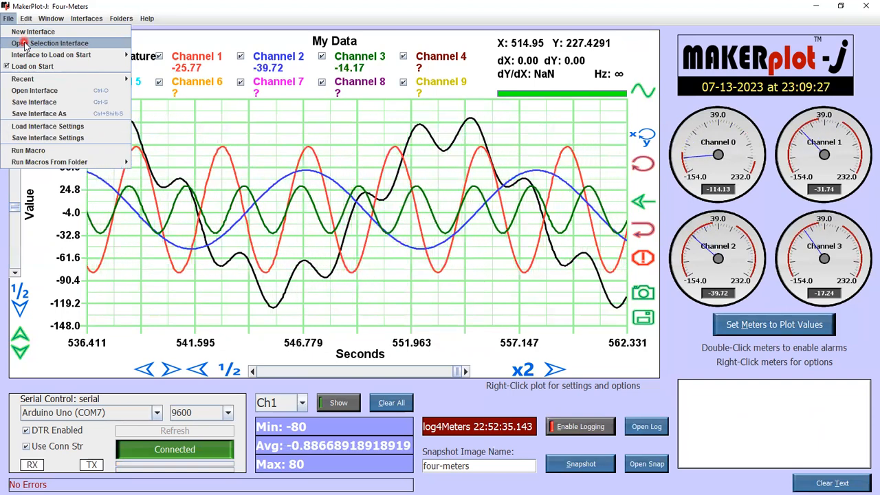
mouse_move(68, 56)
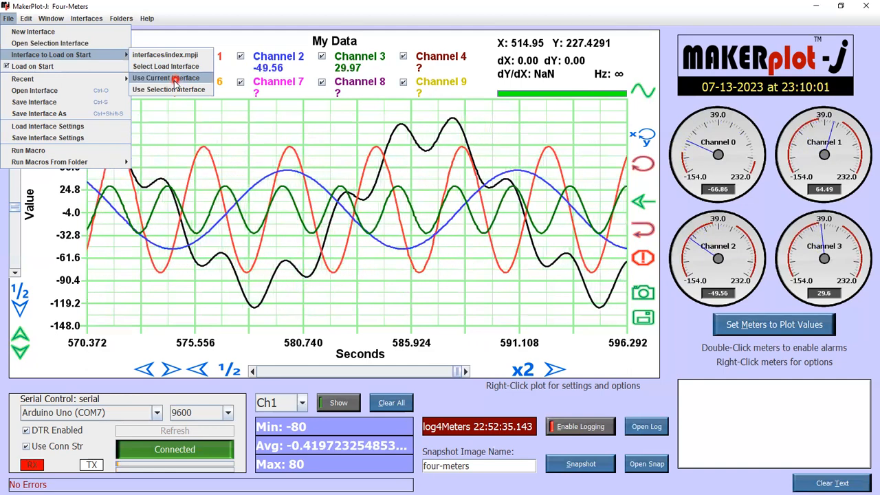
click(118, 79)
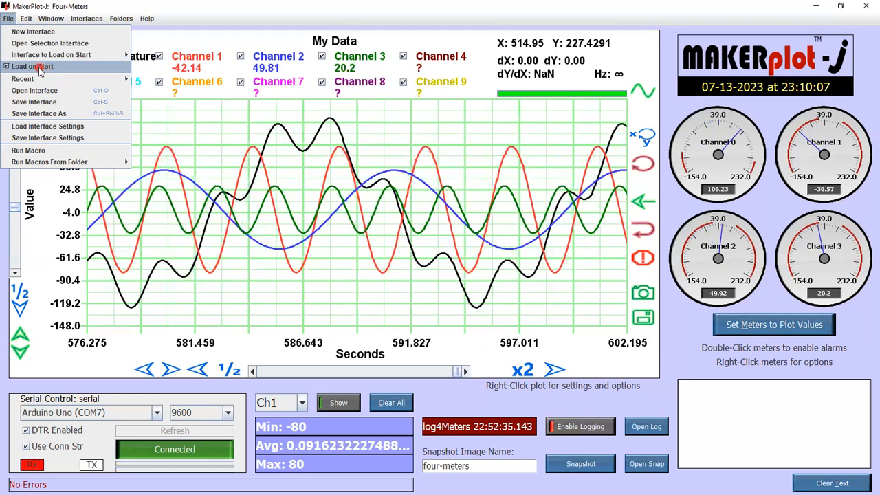
mouse_move(40, 80)
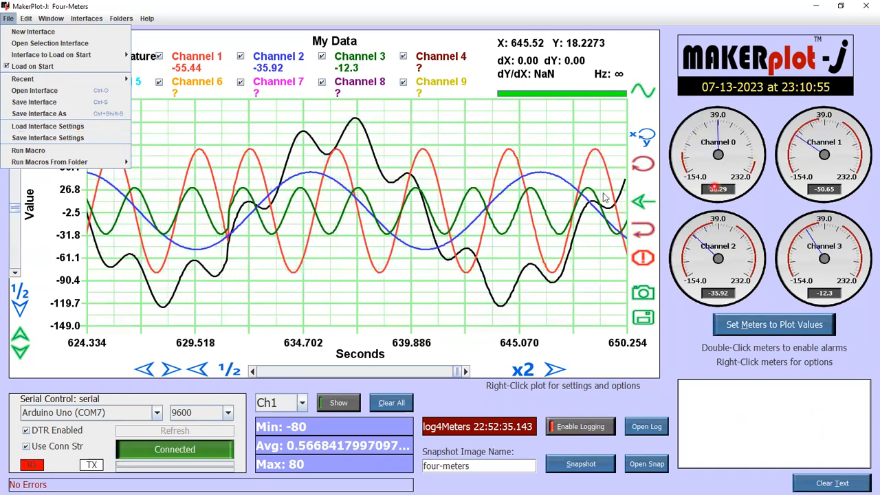
click(78, 138)
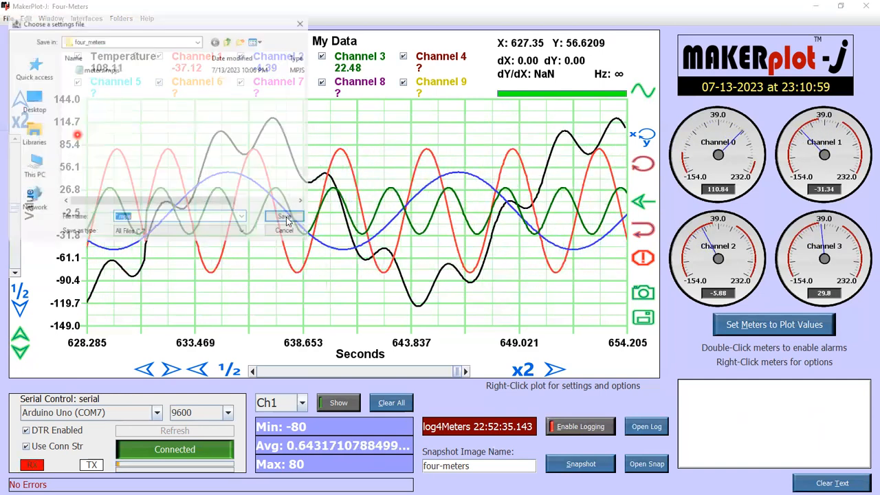
text(test)
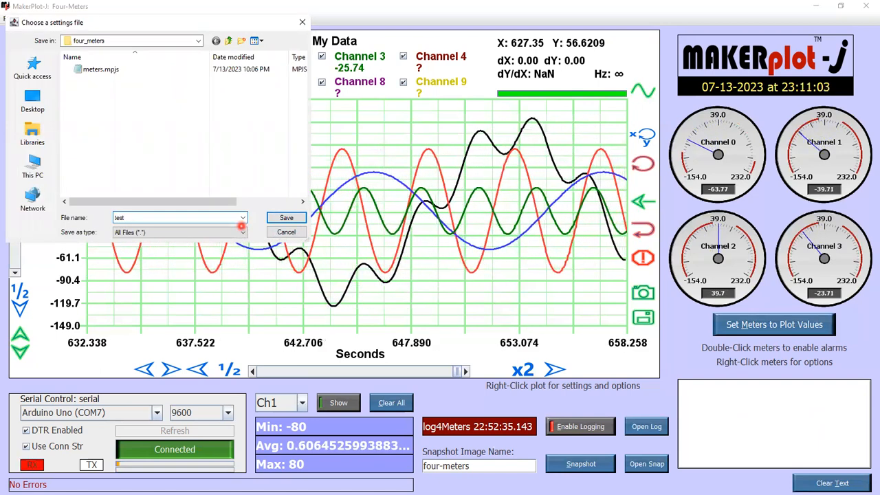
key(Return)
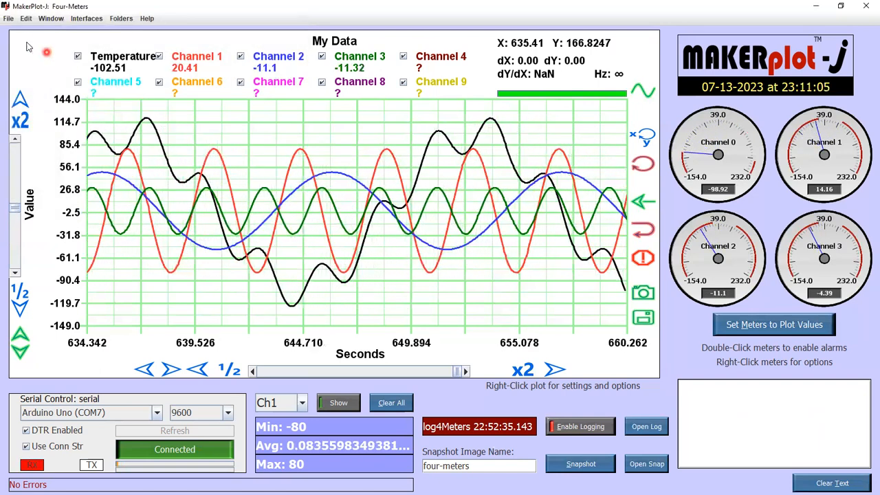
- Return to the interface selection screen and open a fresh Plot & Four Meters interface
click(9, 18)
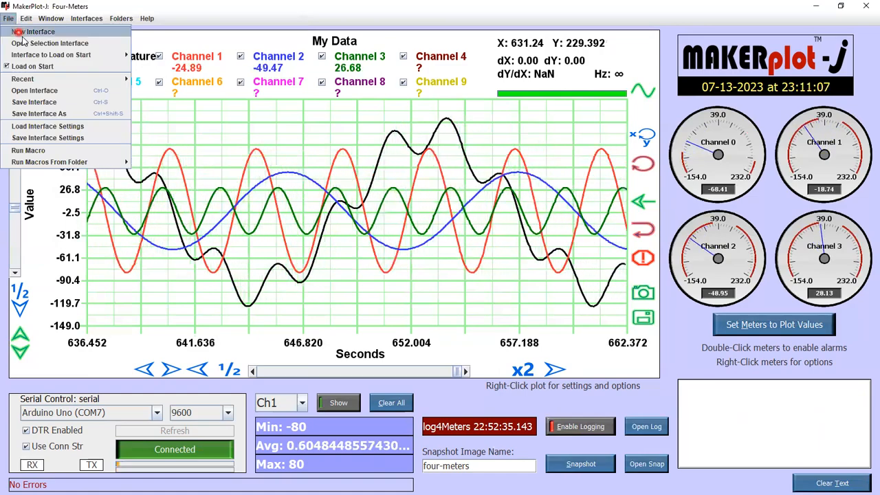
click(28, 42)
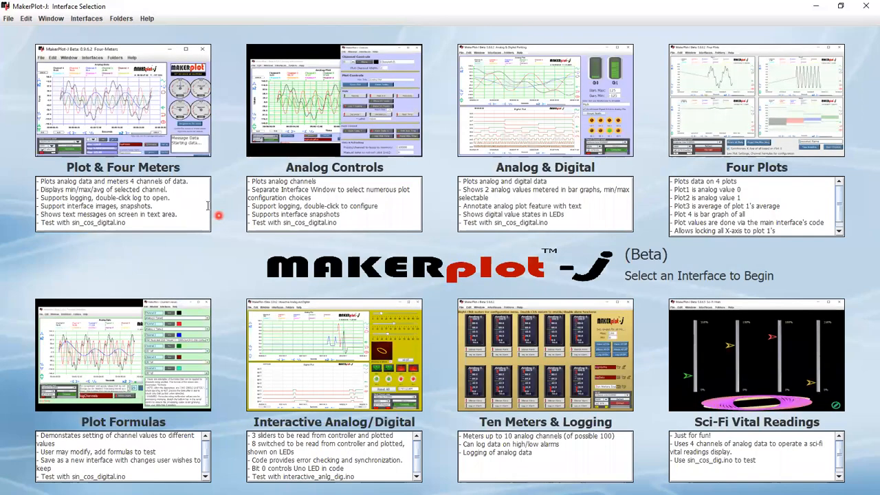
click(137, 110)
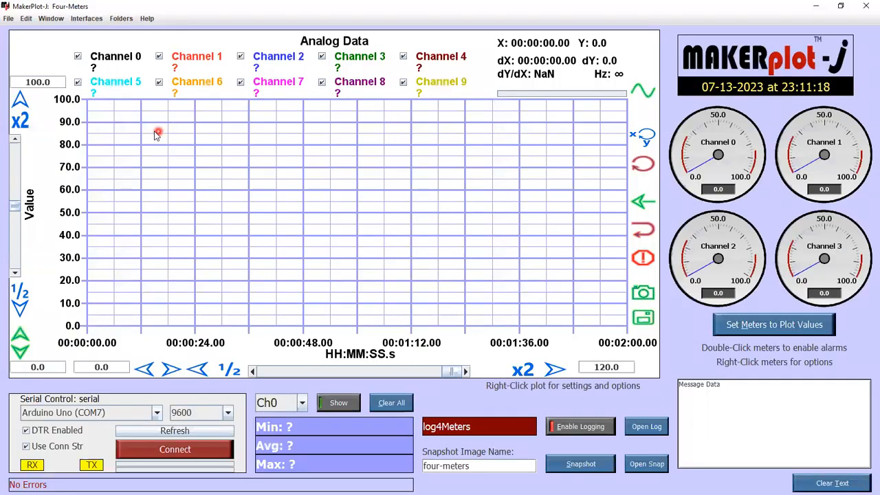
- Load the interface settings from test.mpjs in the four_meters folder, trying the load a second time
click(10, 18)
click(30, 126)
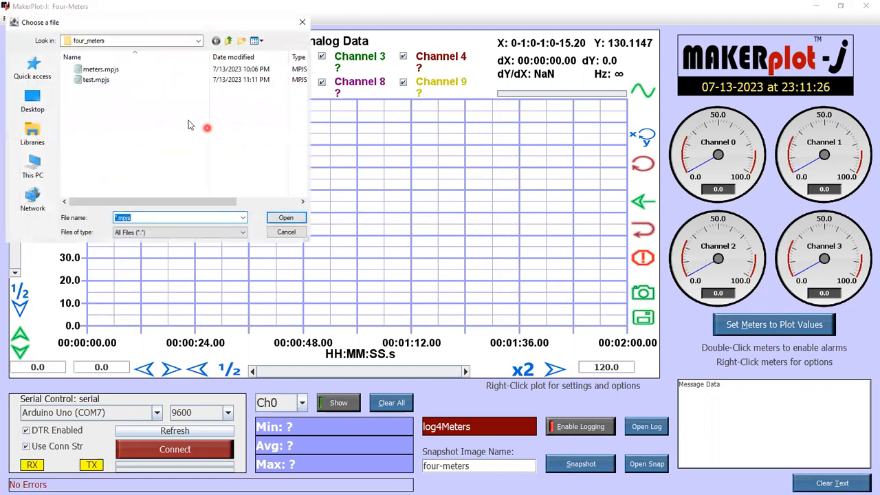
click(99, 82)
click(292, 219)
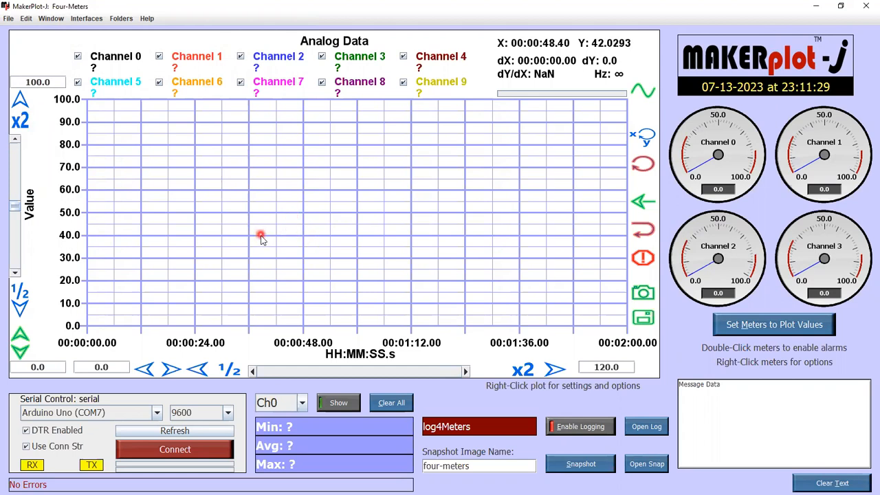
click(7, 19)
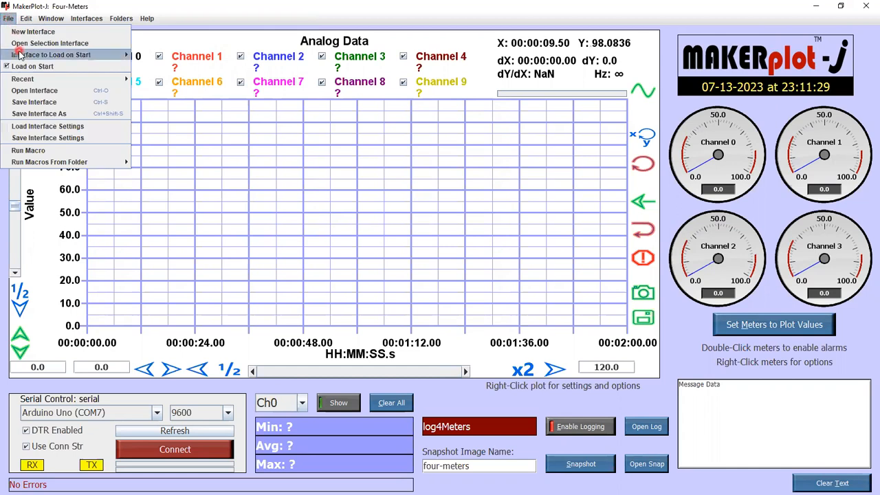
click(27, 126)
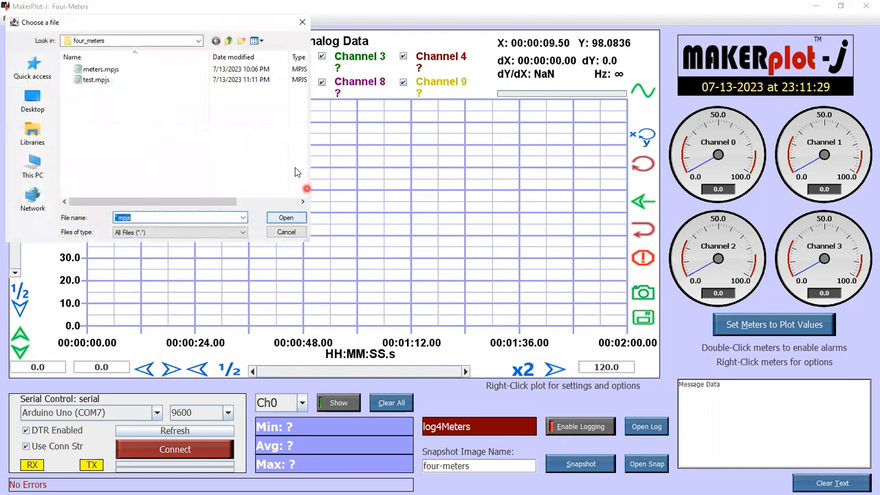
click(96, 80)
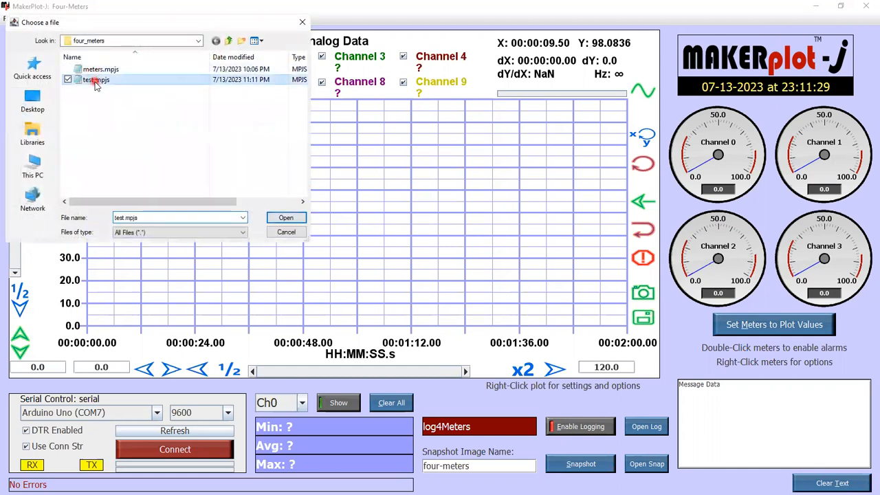
click(283, 218)
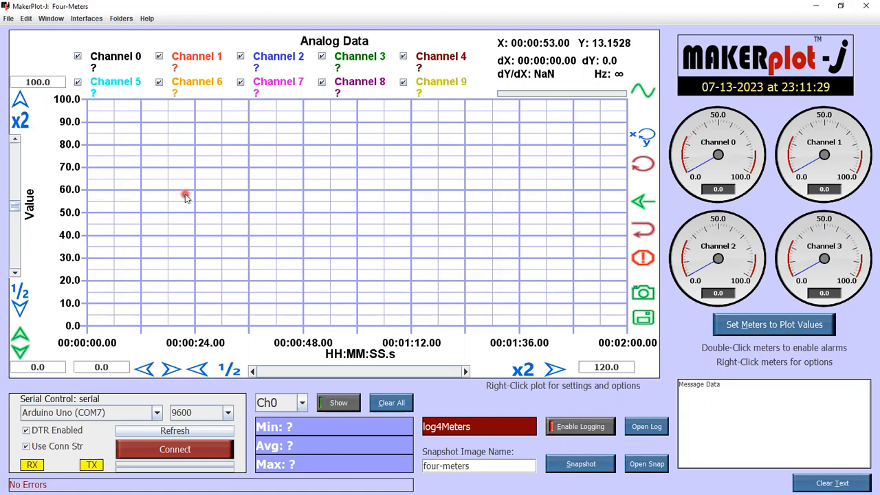
- Connect to the Arduino Uno on COM7 at 9600 baud
click(168, 453)
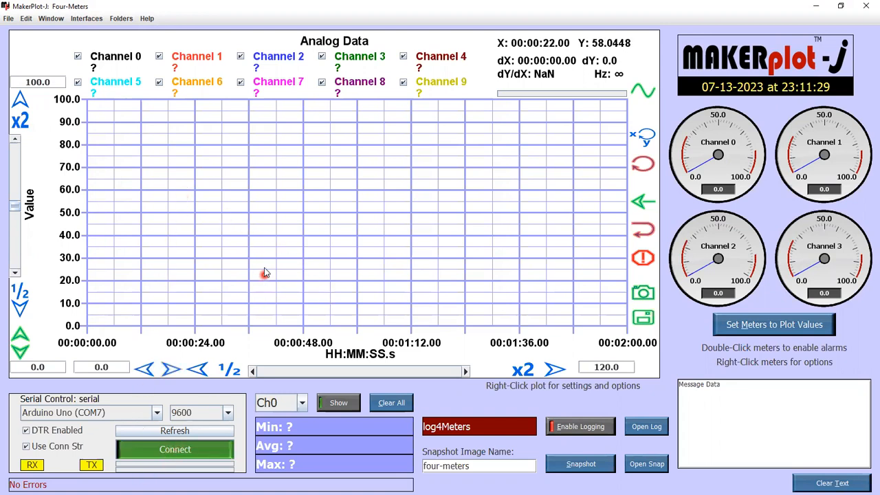